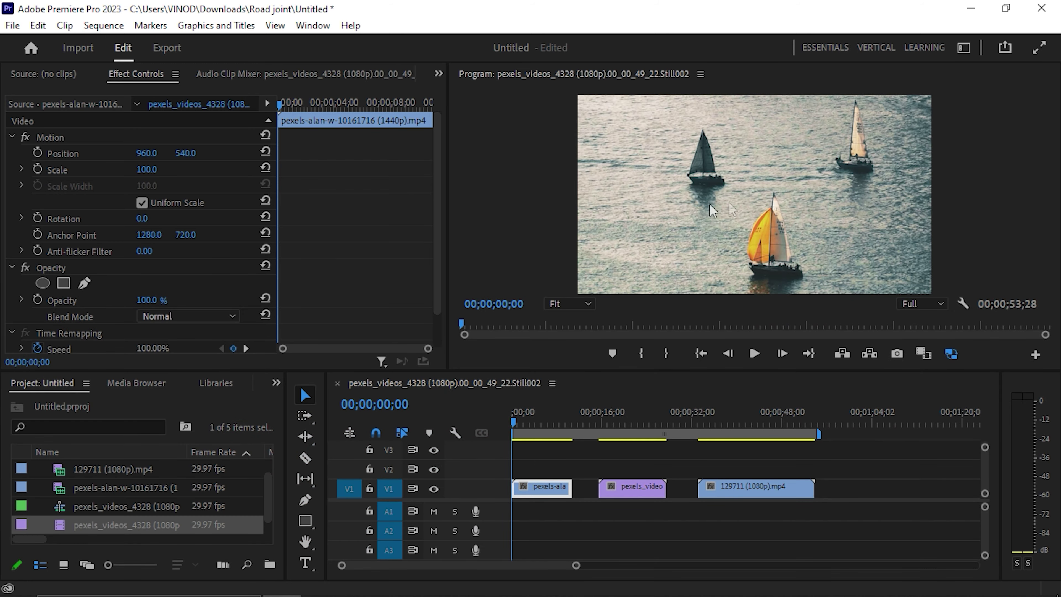
Duplicate the sailboat clip onto V2 and mask the copy with an ellipse over the open water beside the white-sailed boat.
drag(554, 497, 552, 474)
click(539, 473)
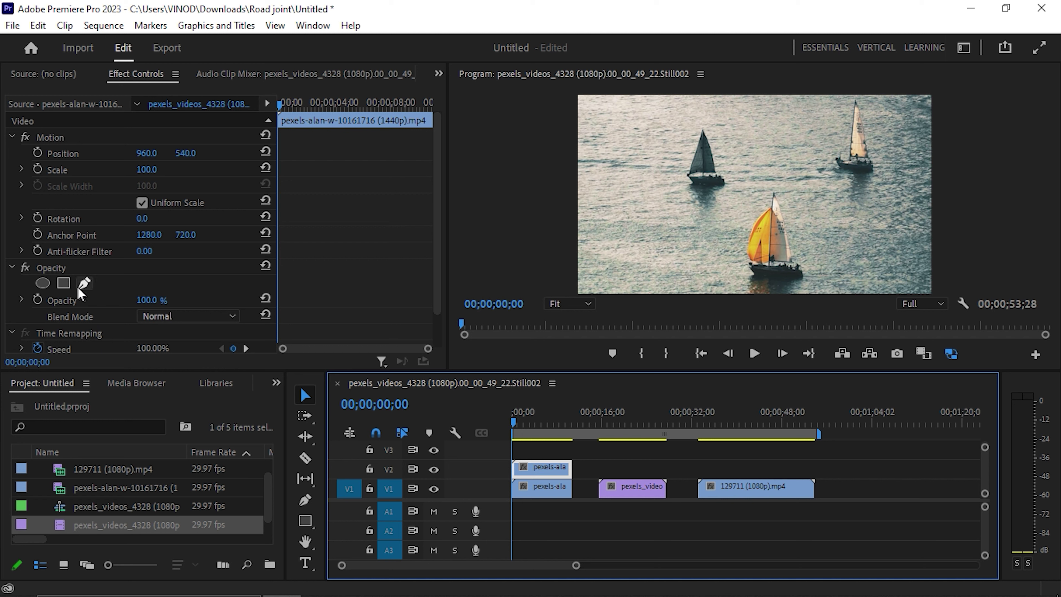
click(46, 282)
drag(763, 168, 862, 131)
drag(857, 219, 860, 188)
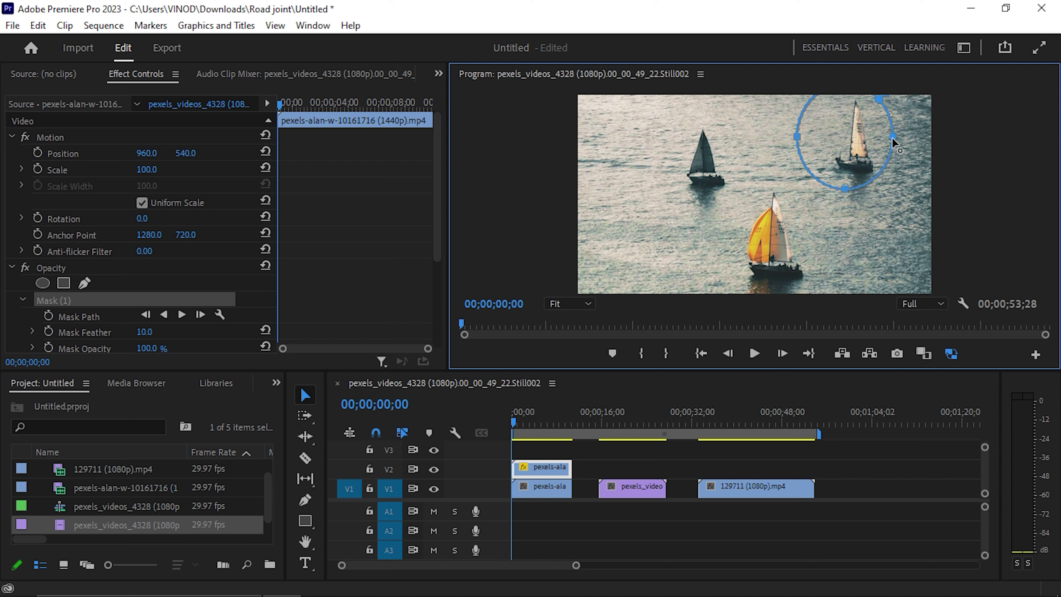
drag(859, 146, 829, 163)
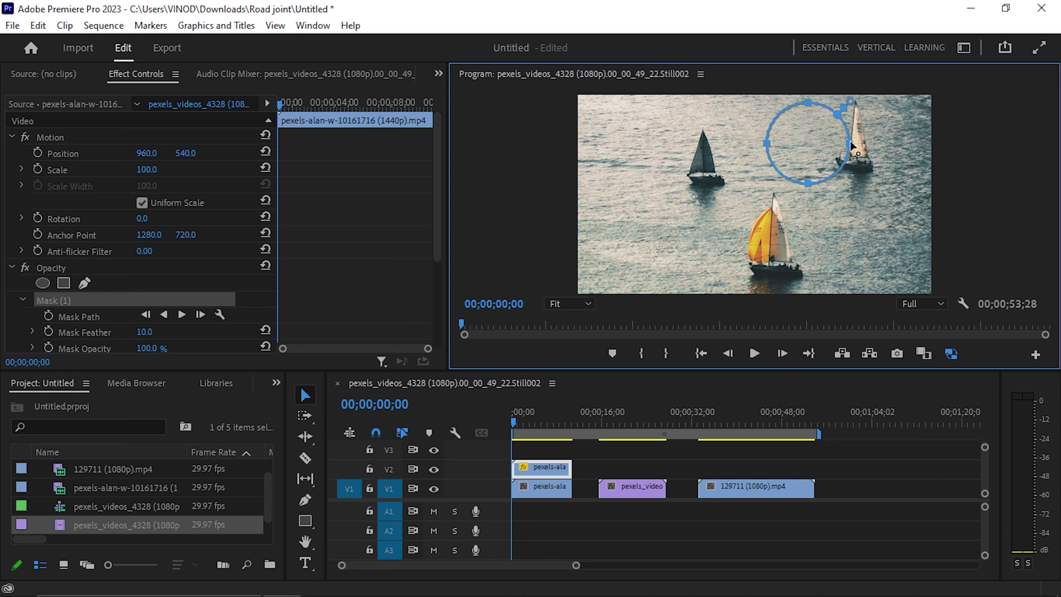
drag(850, 141, 833, 139)
Set the ellipse mask's feather to 42 and nudge the mask further away from the white-sailed boat.
click(434, 488)
click(433, 489)
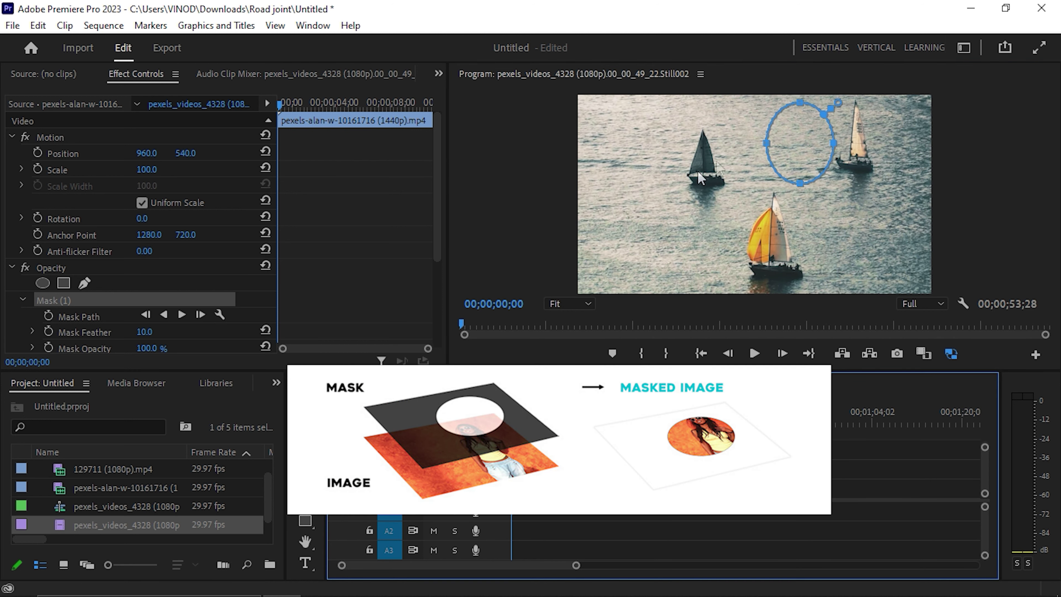
scroll(246, 292, down, 1)
drag(149, 321, 159, 321)
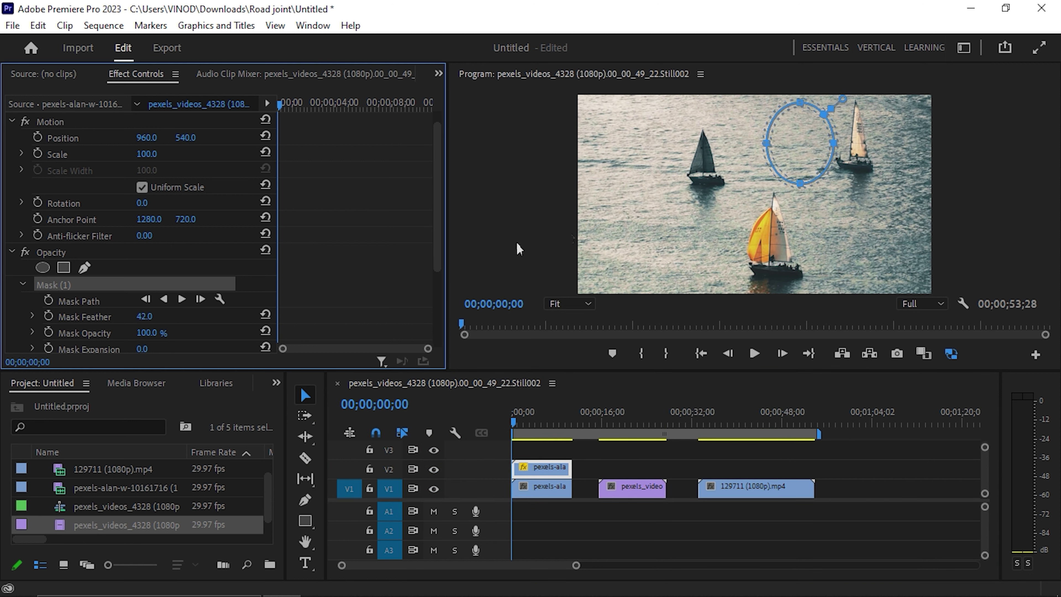
drag(809, 141, 801, 139)
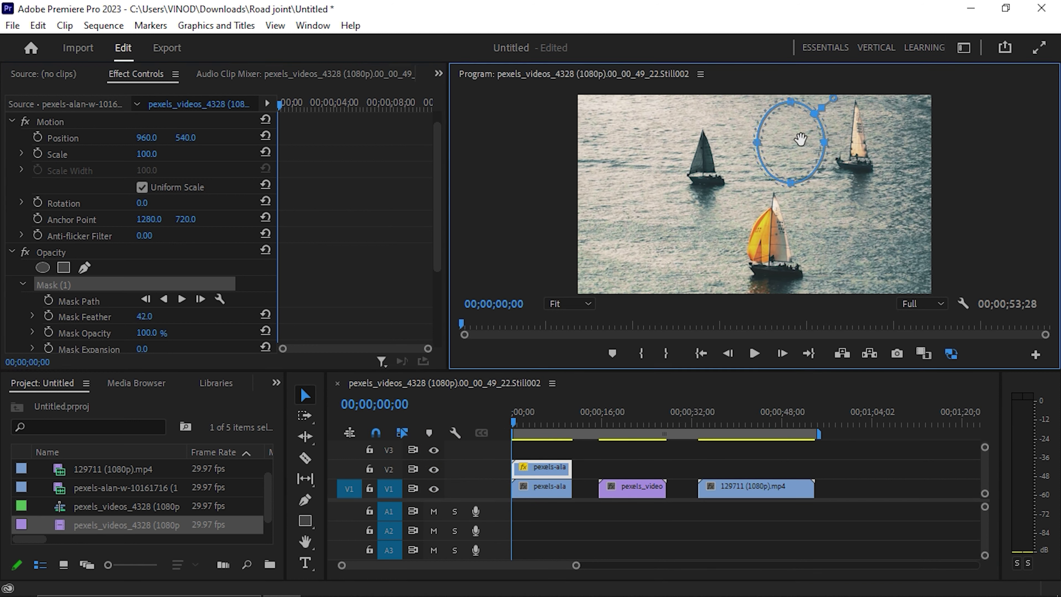
Hide the V1 layer to inspect the masked water patch alone, and show V1 again.
click(433, 489)
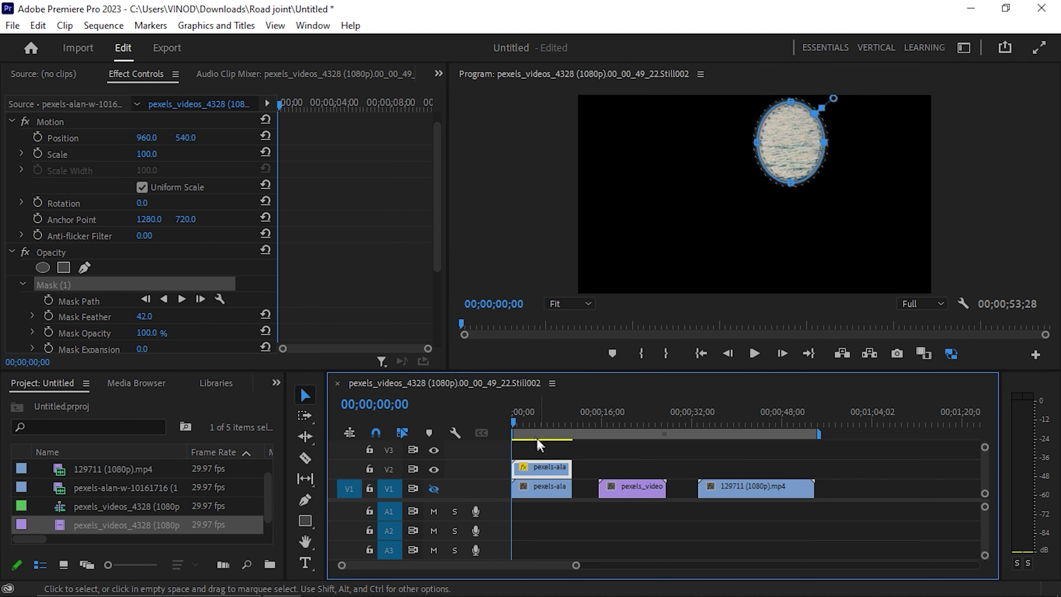
drag(517, 423, 509, 456)
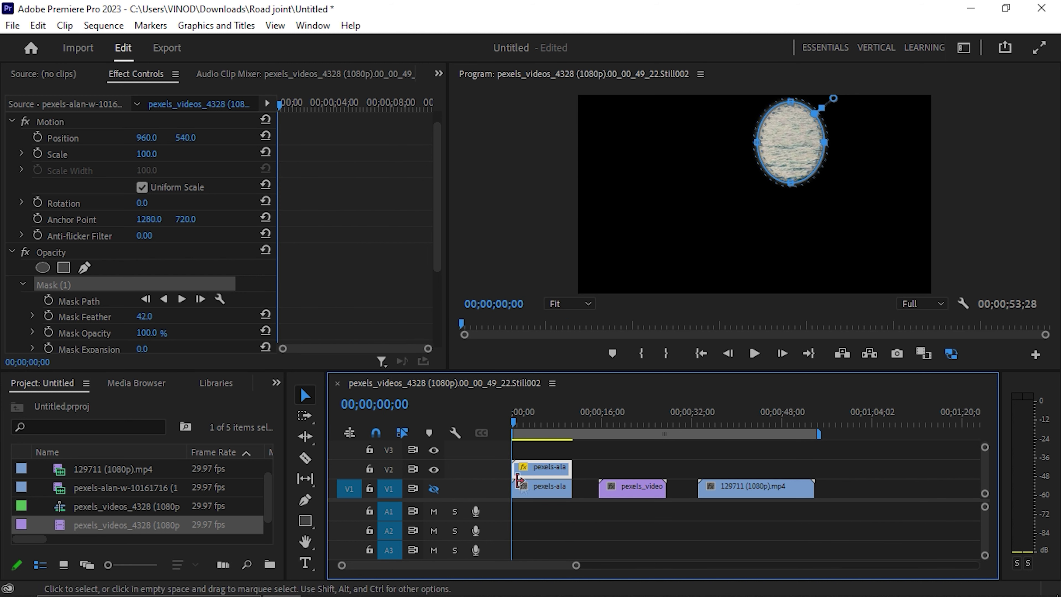
click(434, 488)
click(583, 547)
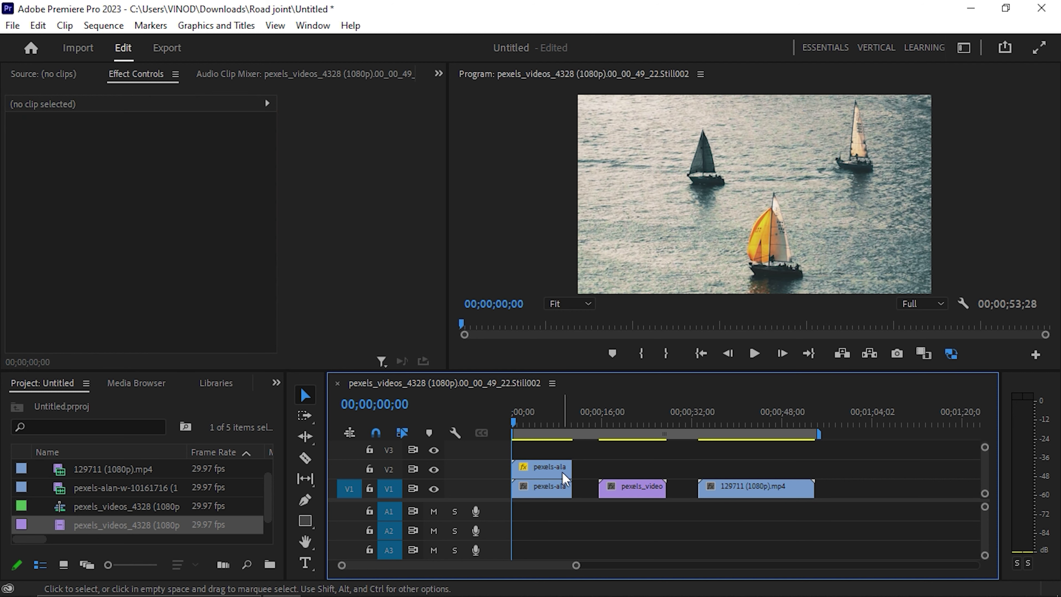
Set the masked V2 sailboat clip's horizontal position to 1306 so the water patch covers the white-sailed boat.
click(562, 472)
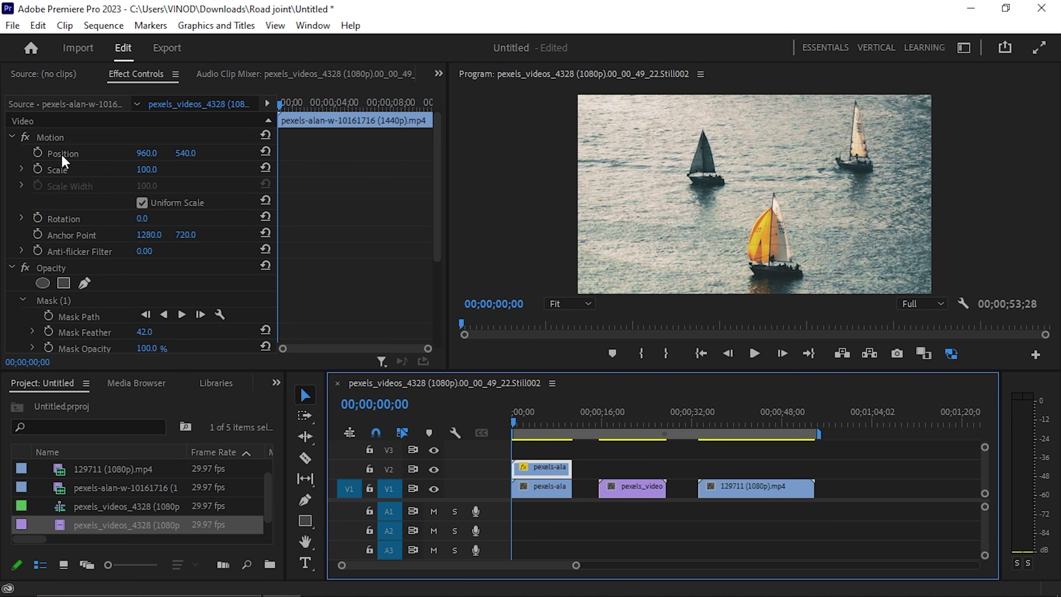
drag(144, 155, 289, 156)
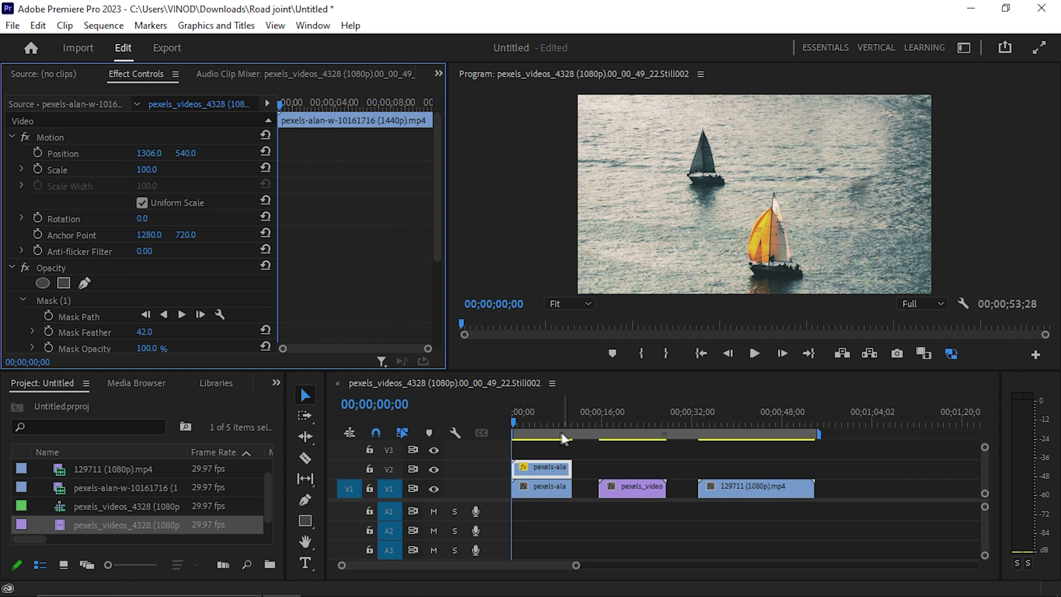
click(434, 488)
click(434, 489)
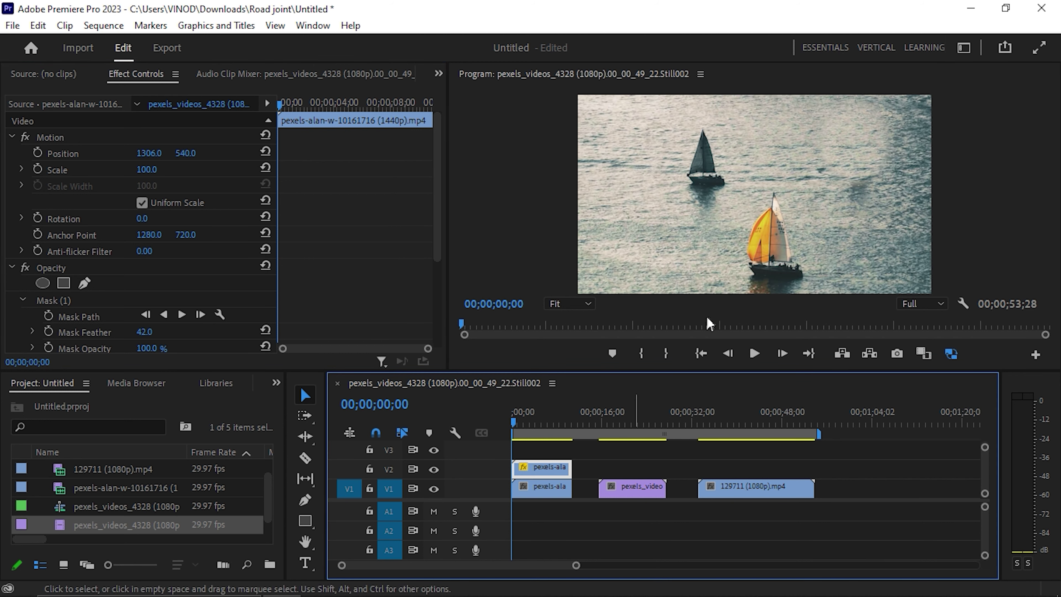
Enable Position keyframing at the start of the V2 sailboat clip and keyframe its vertical position to 497 at 00;00;01;16.
click(37, 157)
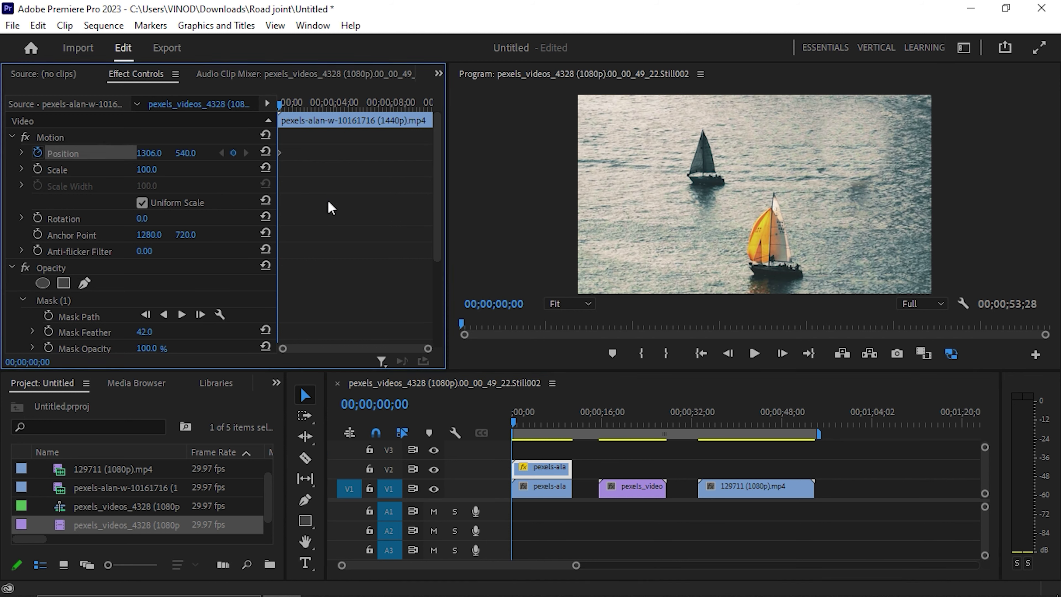
key(space)
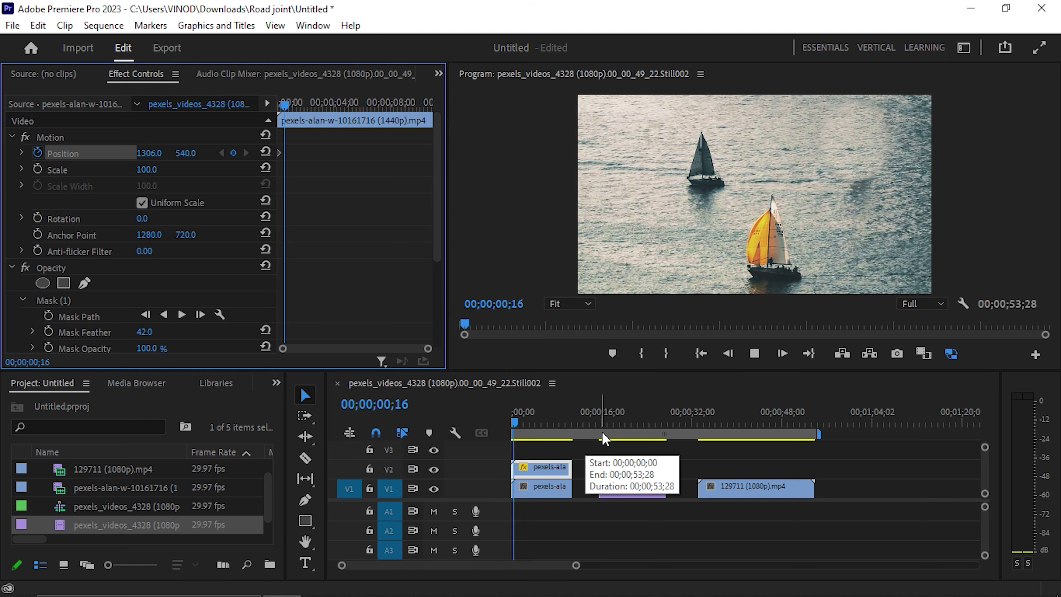
key(space)
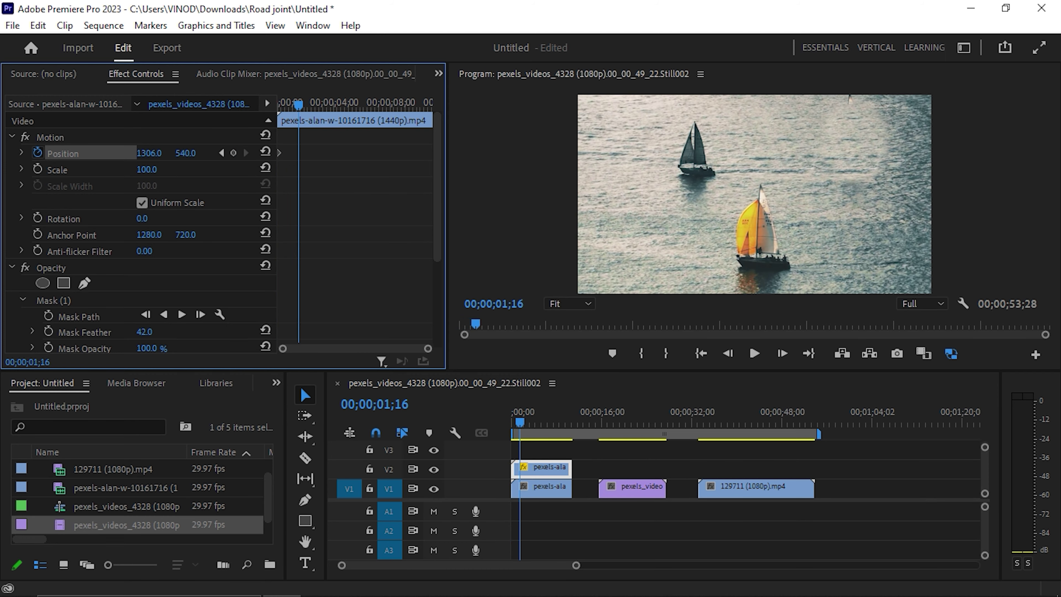
mouse_move(185, 153)
mouse_down()
mouse_move(164, 153)
mouse_move(187, 153)
mouse_up()
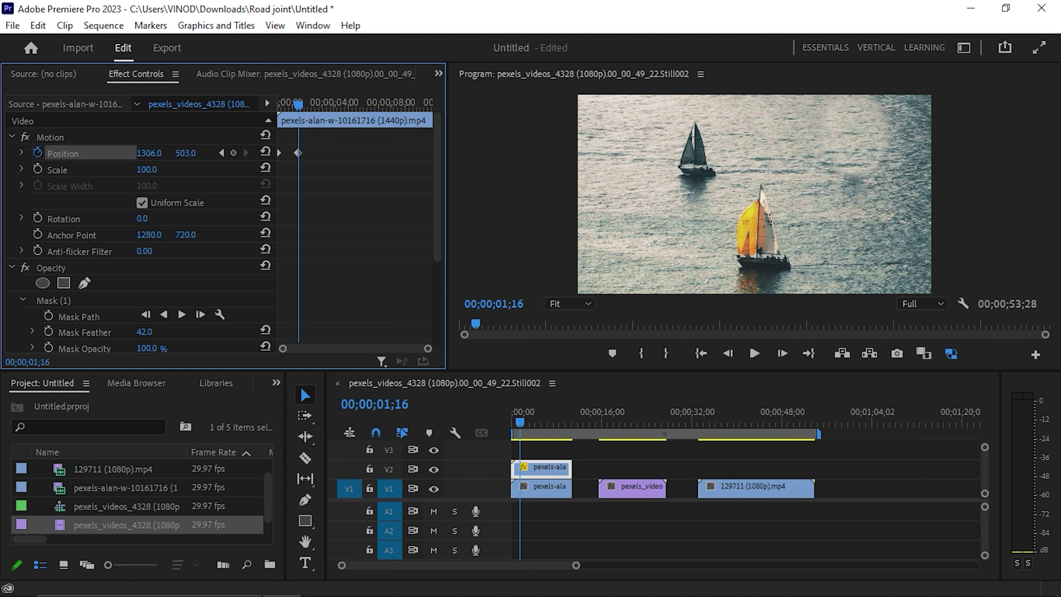
Keyframe the water patch's vertical position to 510 at 00;00;02;20 and set its Scale to 104.
key(space)
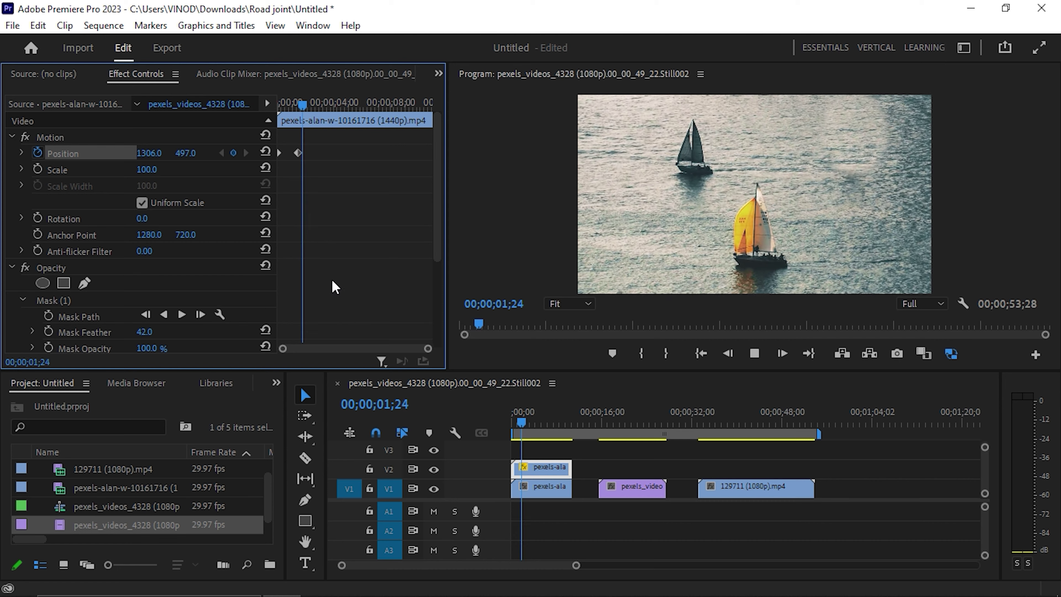
key(space)
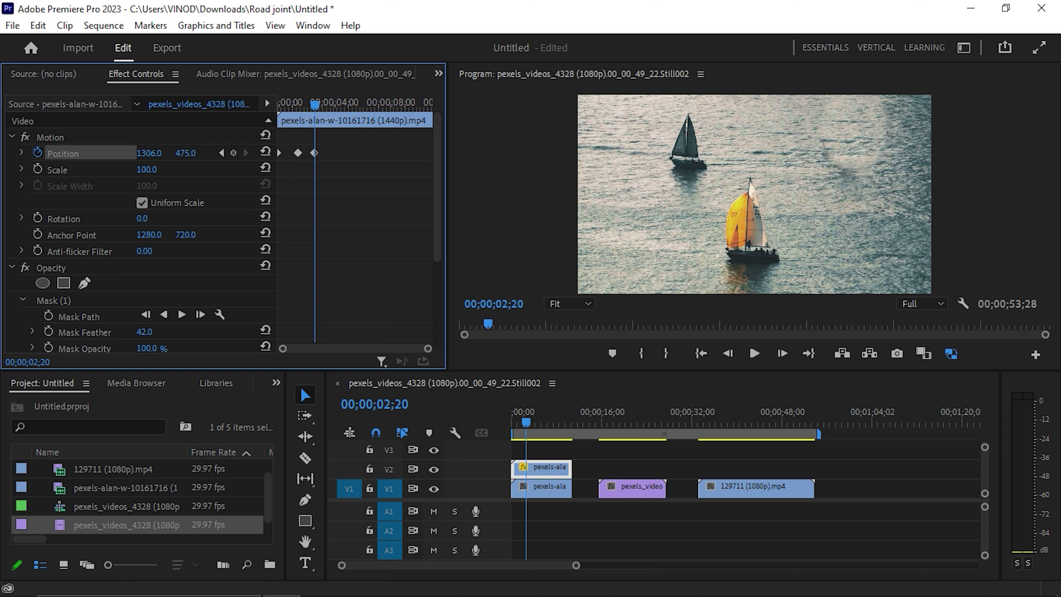
drag(155, 174, 157, 175)
Add further Position keyframes through to the end of the sailboat clip so the water patch keeps covering the boat.
key(space)
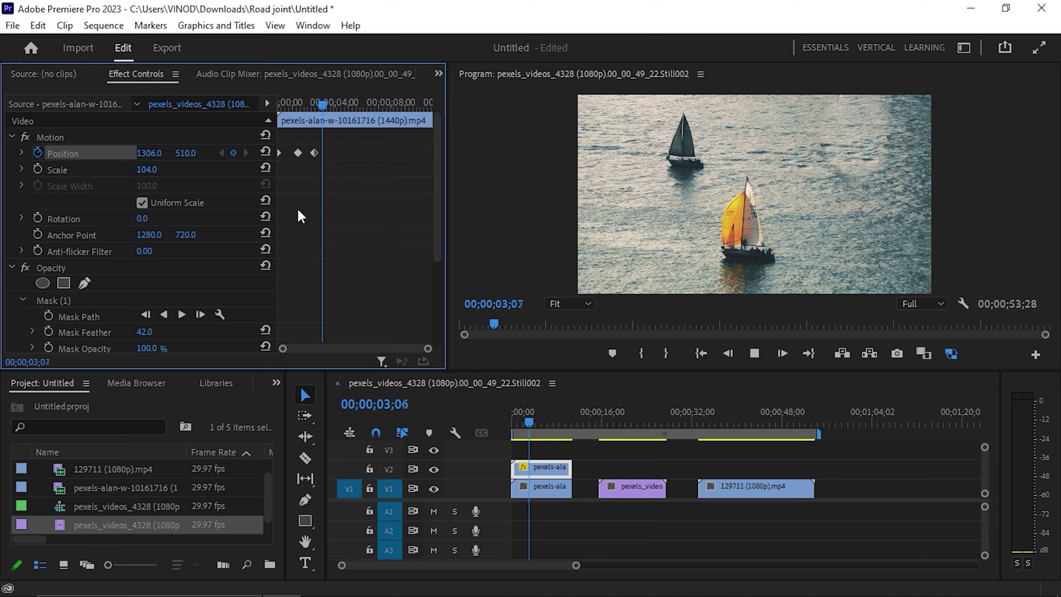
key(space)
mouse_move(185, 153)
mouse_down()
mouse_move(196, 153)
mouse_move(186, 159)
mouse_up()
key(space)
key(space)
Play the sailboat sequence from the start to review the boat removal.
drag(568, 422, 477, 438)
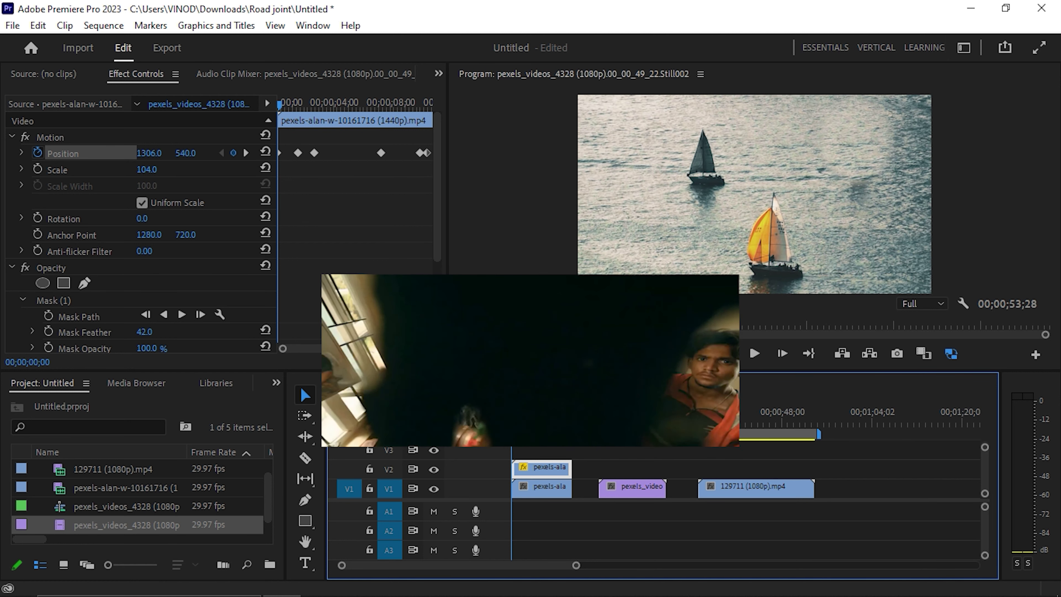
key(space)
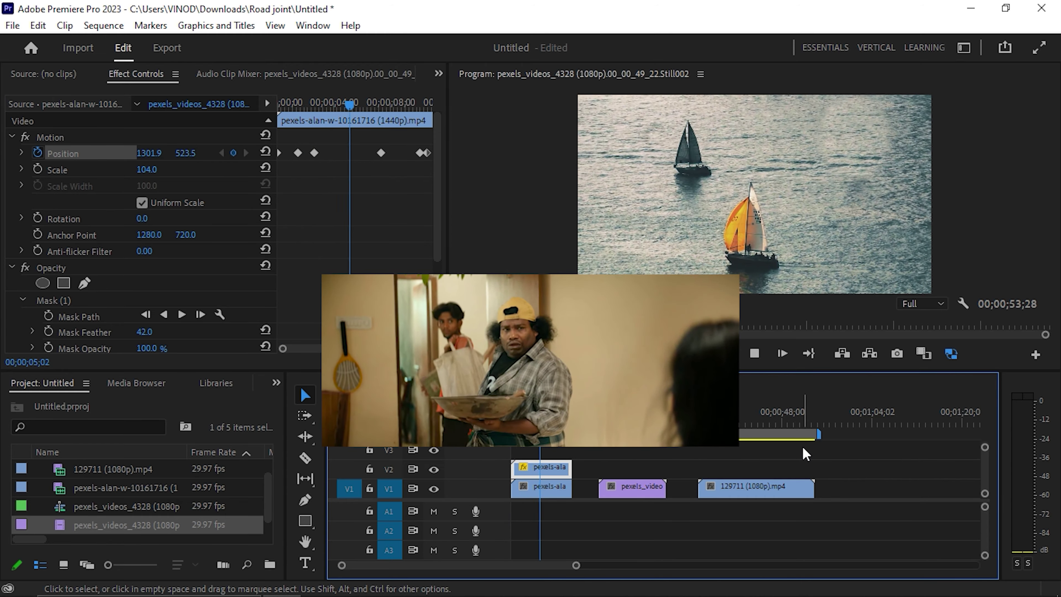
key(space)
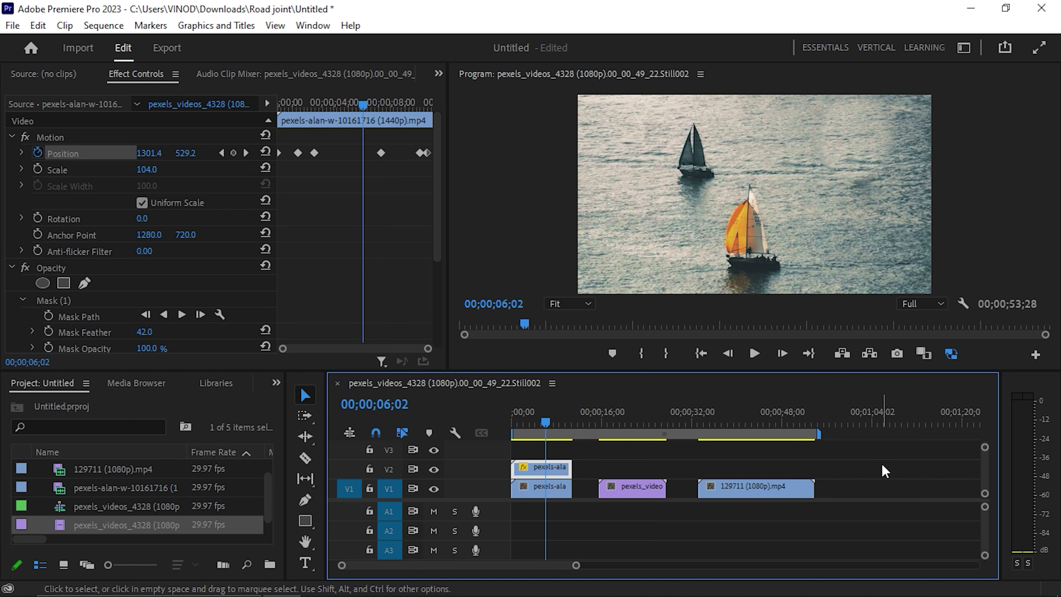
Preview the sunset beach clip, duplicate it onto V2, and return the playhead to the clip's start.
click(600, 421)
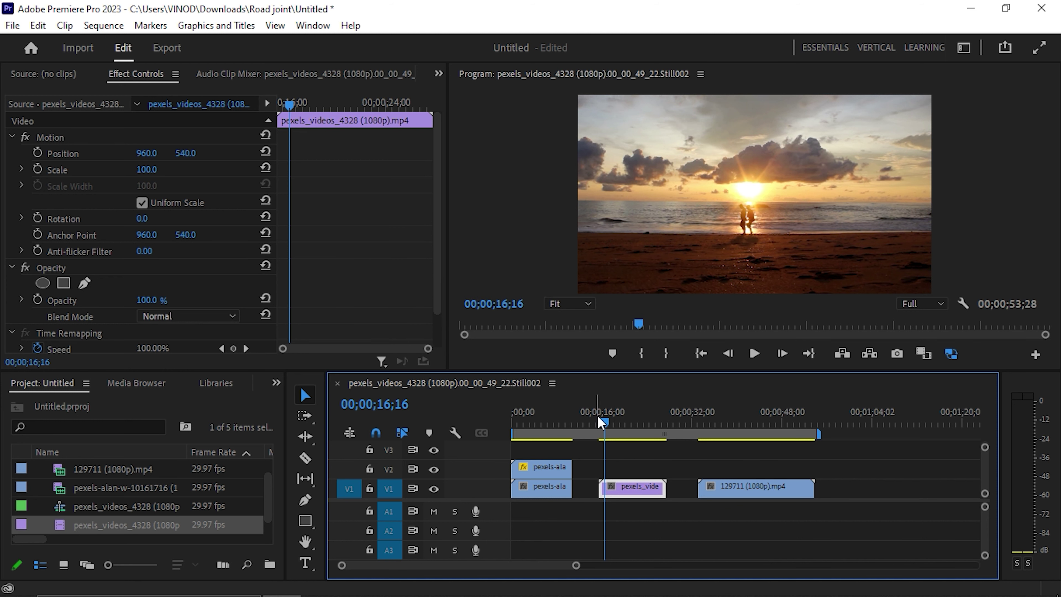
key(space)
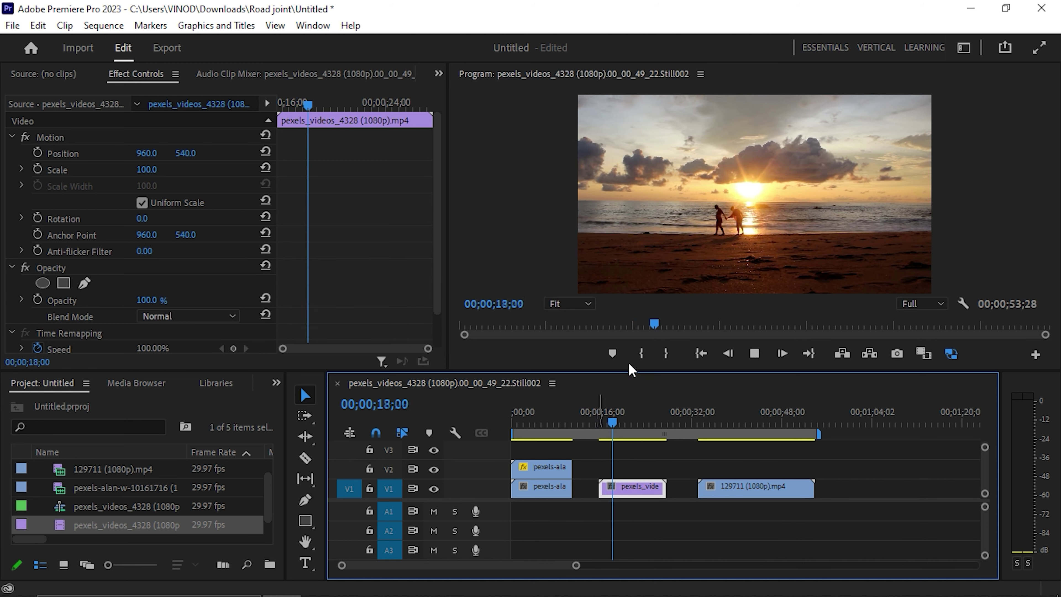
key(space)
drag(625, 495, 627, 468)
click(602, 415)
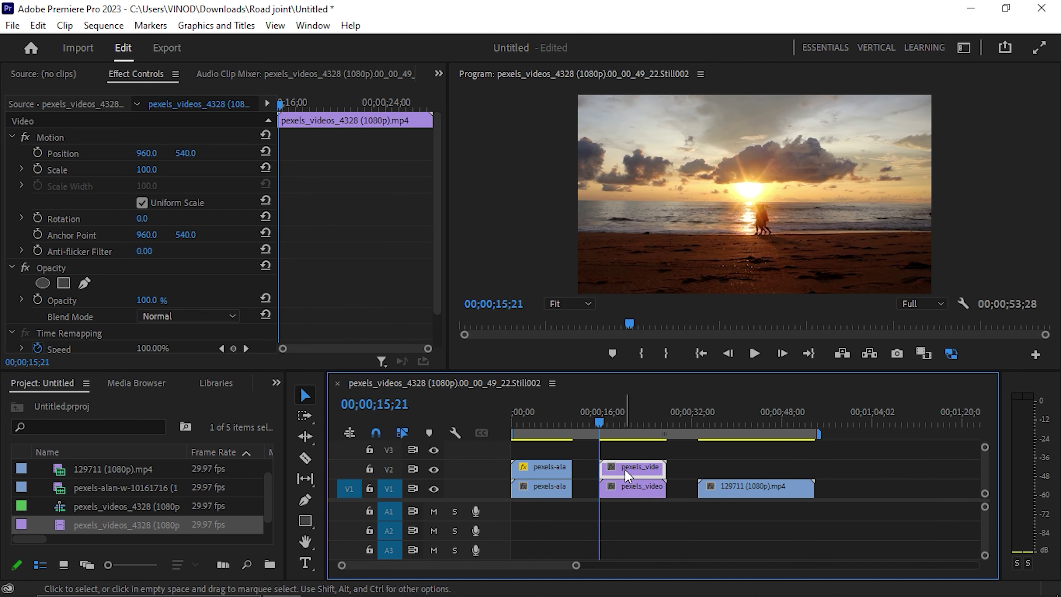
Add a rectangular opacity mask to the V2 beach clip and fit its corners around the walking couple.
click(63, 284)
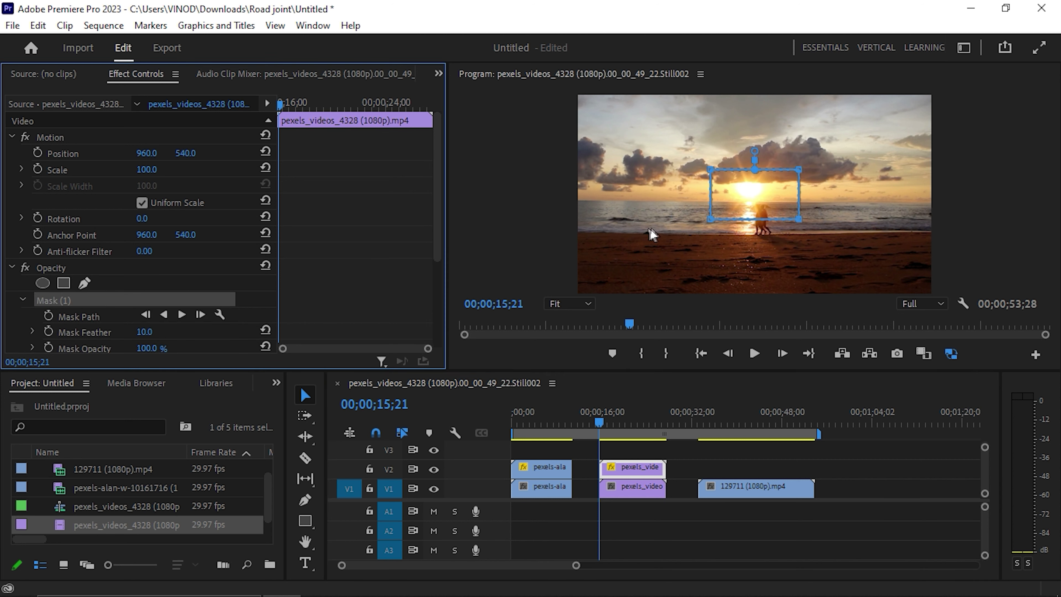
drag(782, 199, 782, 224)
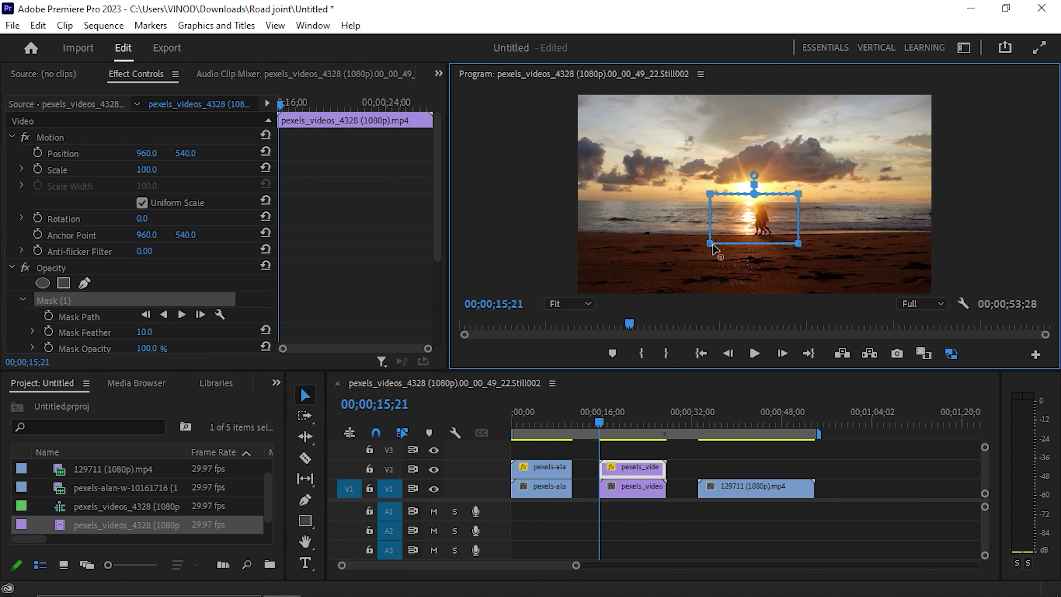
drag(712, 244, 752, 242)
drag(712, 194, 739, 193)
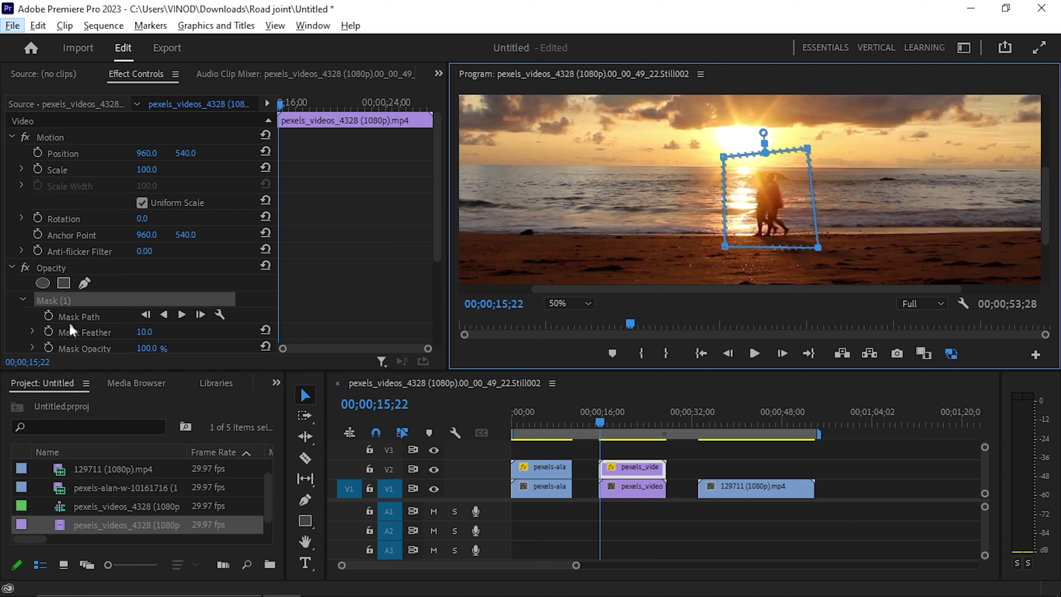
Enable Mask Path keyframing at 00;00;15;22 and move the mask onto the couple at 00;00;16;15.
click(49, 316)
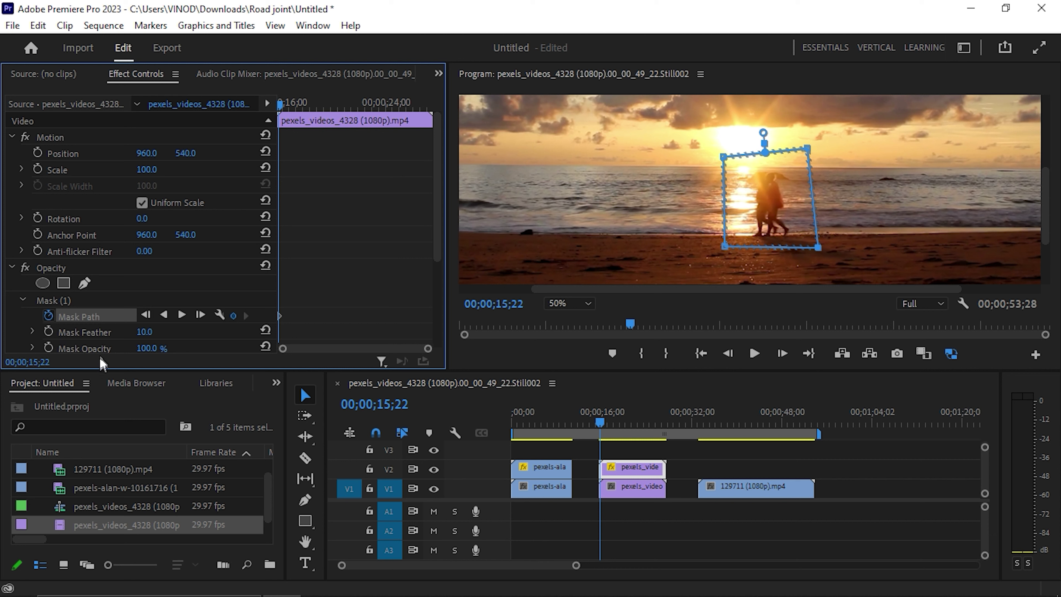
click(802, 211)
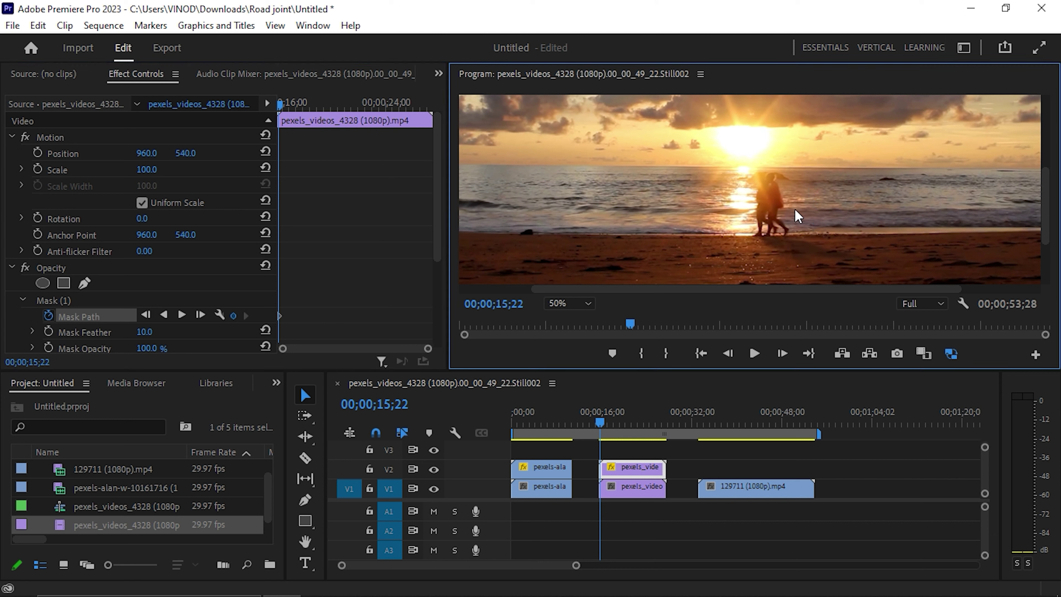
key(space)
click(166, 301)
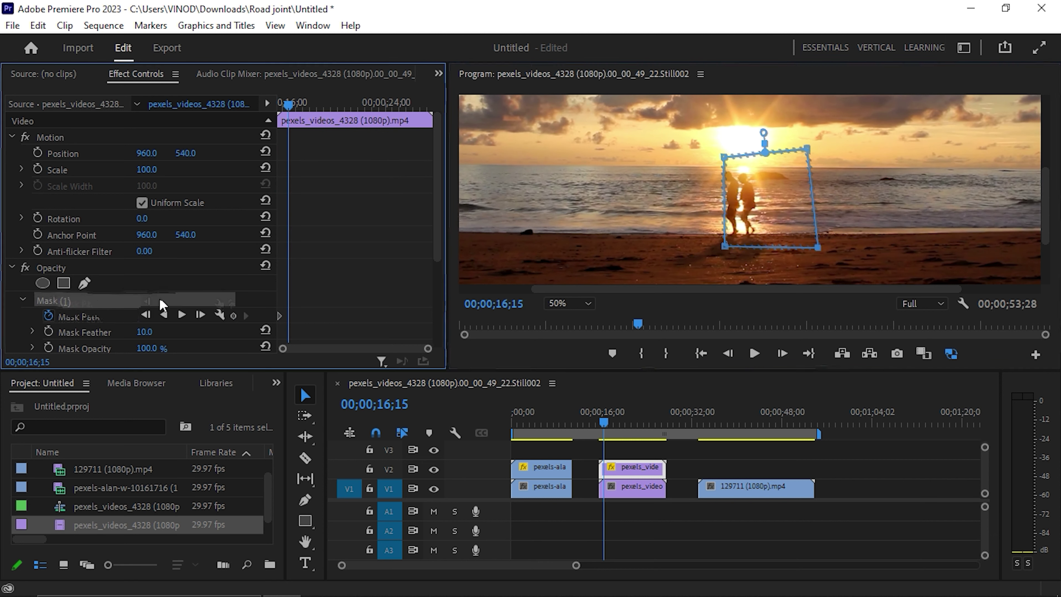
drag(763, 174, 733, 178)
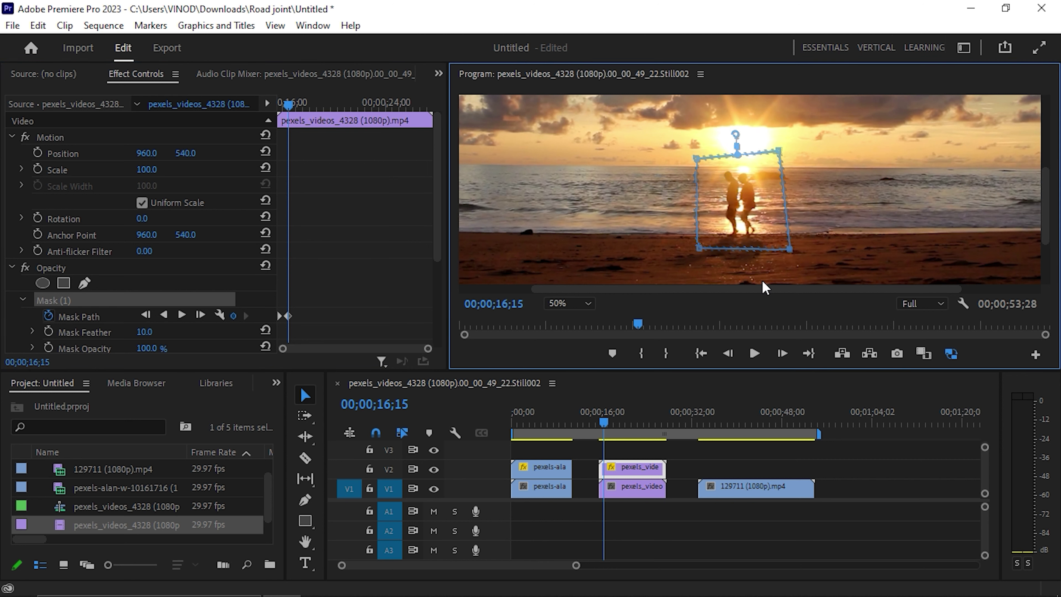
Advance through the beach clip and keyframe the mask onto the couple, including at 00;00;17;08.
key(space)
key(space)
drag(754, 211, 718, 211)
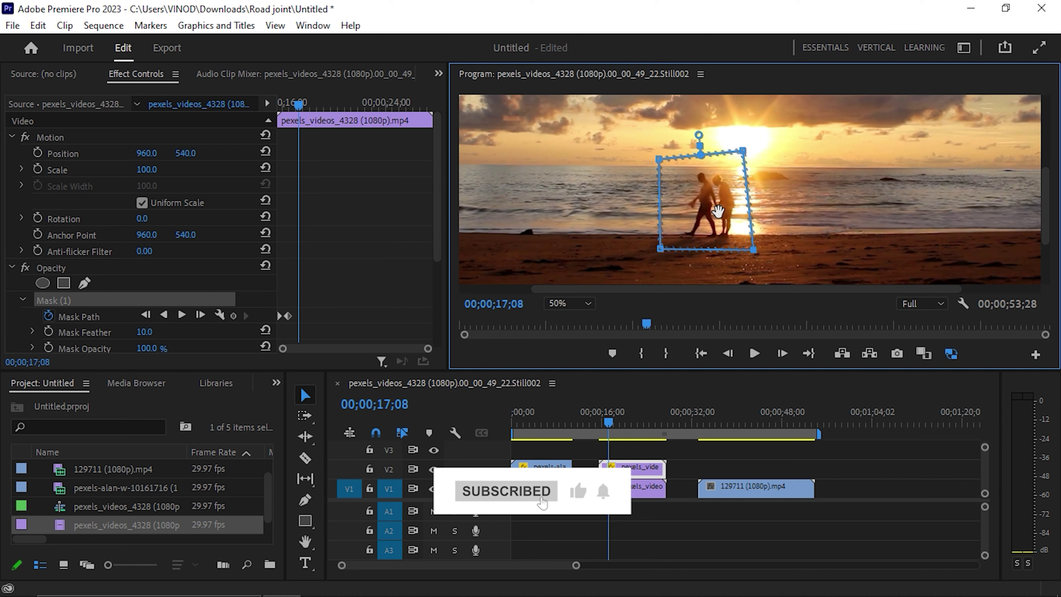
key(space)
key(space)
drag(729, 217, 717, 215)
Keep stepping forward to about 00;00;24;10, repositioning the mask at short intervals to follow the walking couple.
key(space)
key(space)
drag(650, 249, 520, 201)
key(space)
key(space)
key(space)
key(space)
key(space)
key(space)
key(space)
key(space)
key(space)
key(space)
key(space)
key(space)
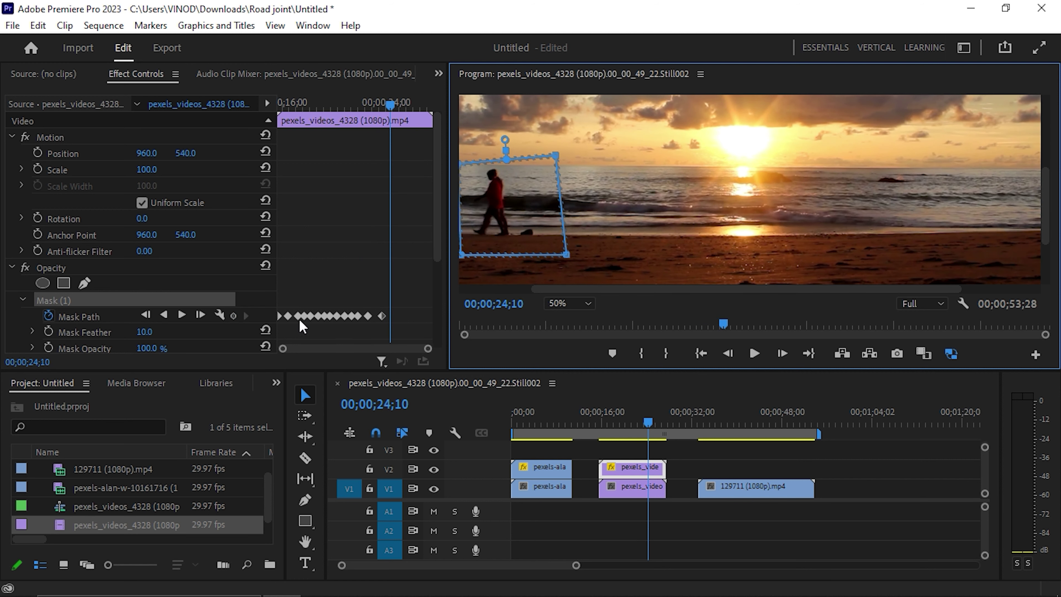
Keyframe the mask following the couple out of frame and return the playhead near the beach clip's start.
key(space)
key(space)
drag(497, 211, 433, 214)
key(space)
key(space)
drag(643, 423, 600, 424)
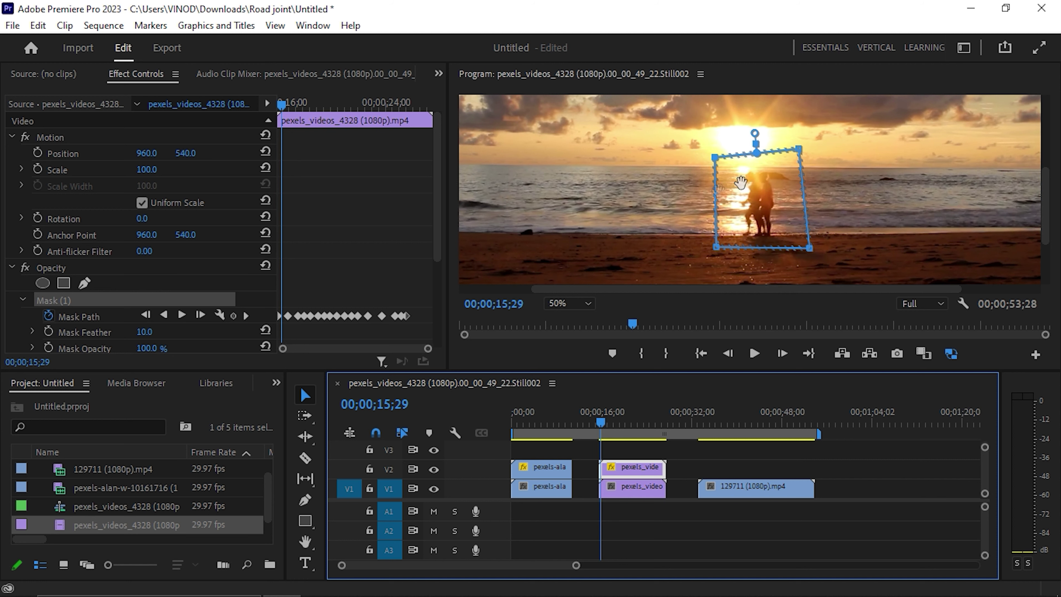
Preview the keyframed mask on its own by temporarily hiding the V1 track, return near the beach clip's start, and show V1 again.
key(space)
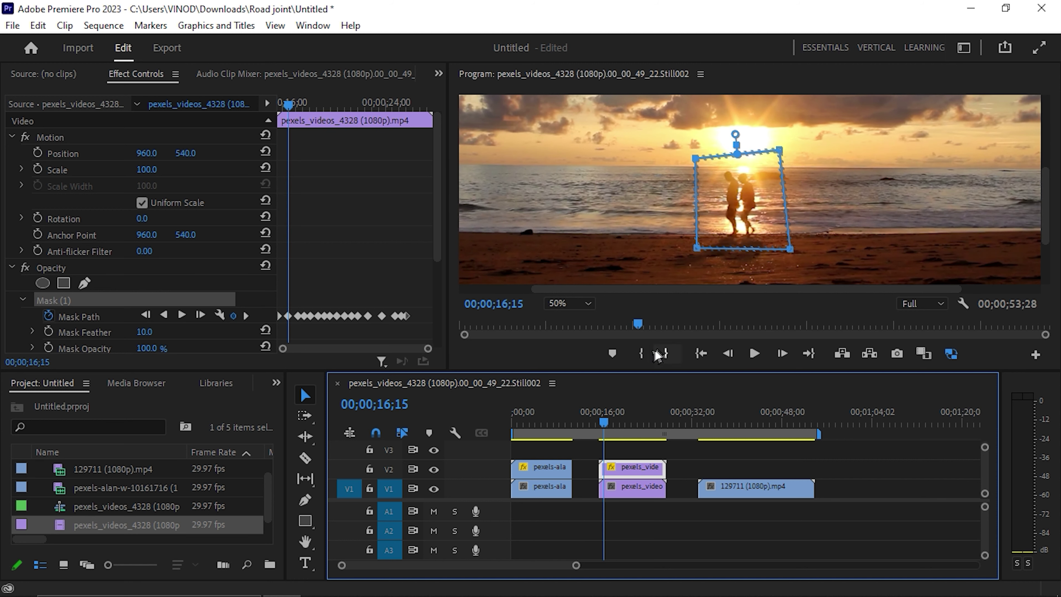
click(433, 489)
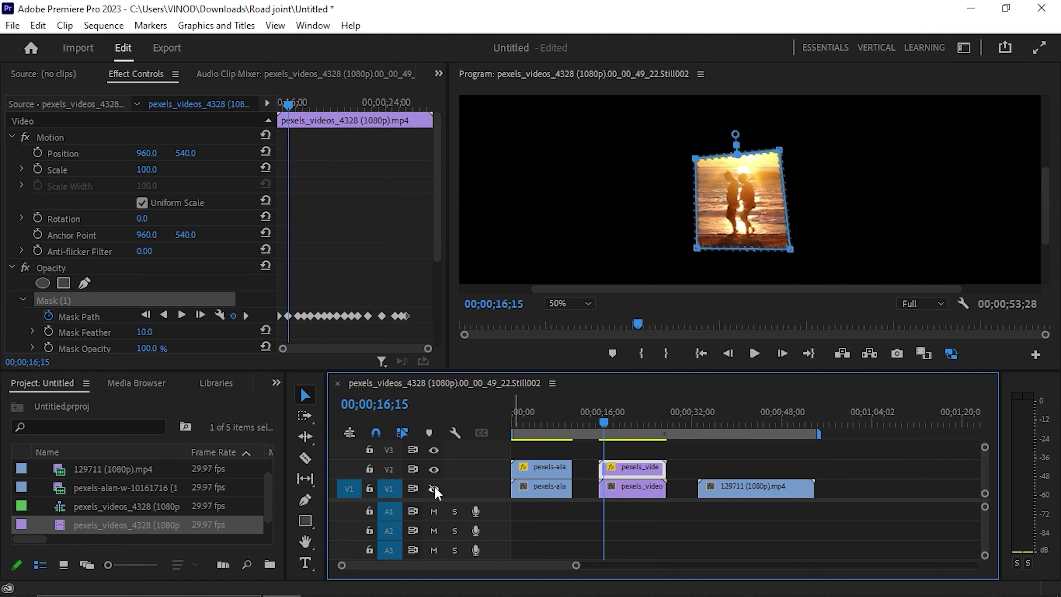
key(space)
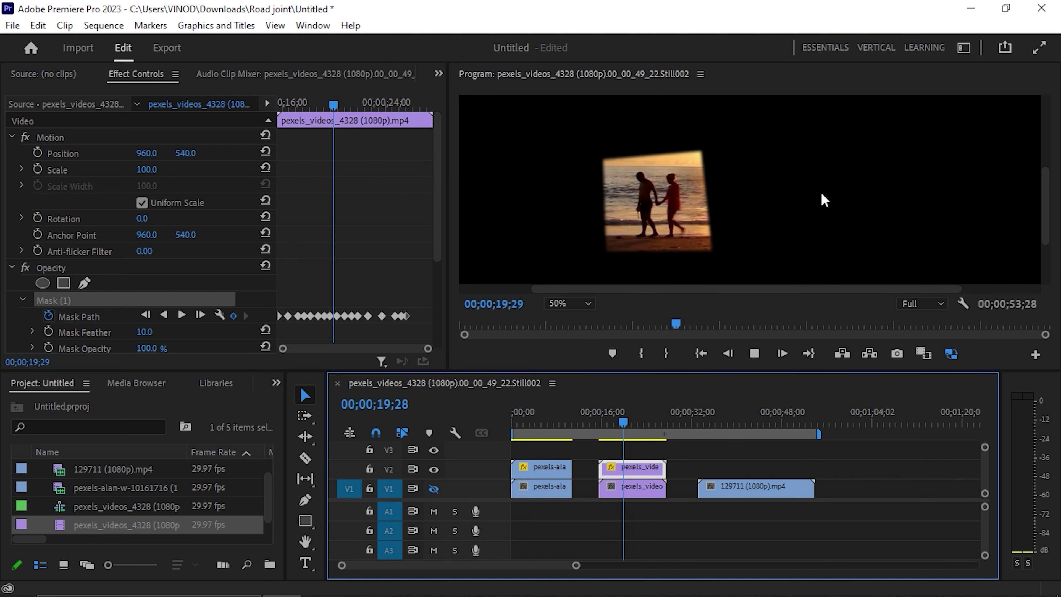
key(space)
drag(660, 423, 604, 432)
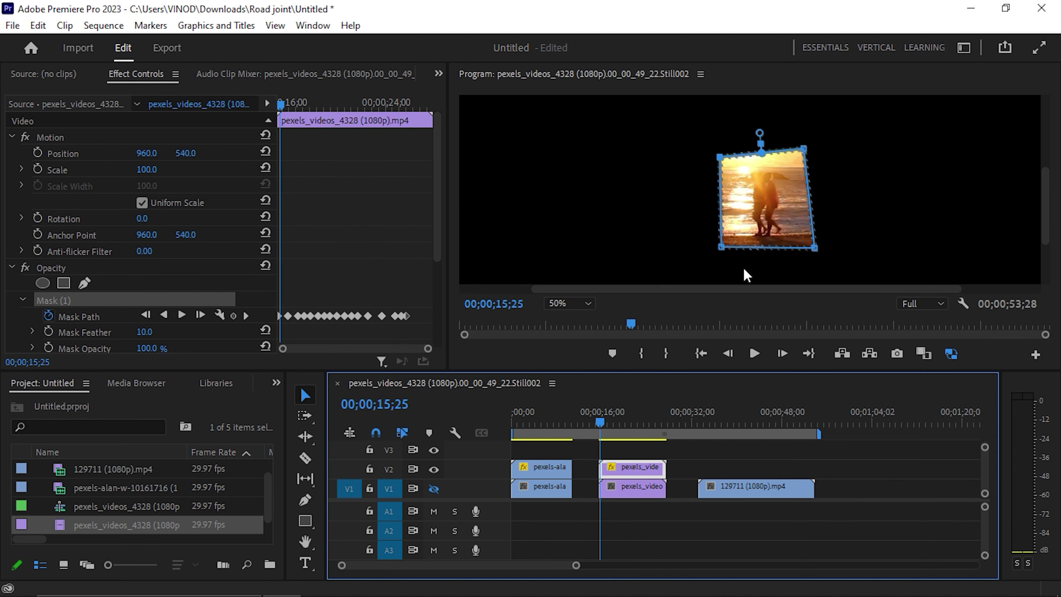
drag(430, 219, 430, 278)
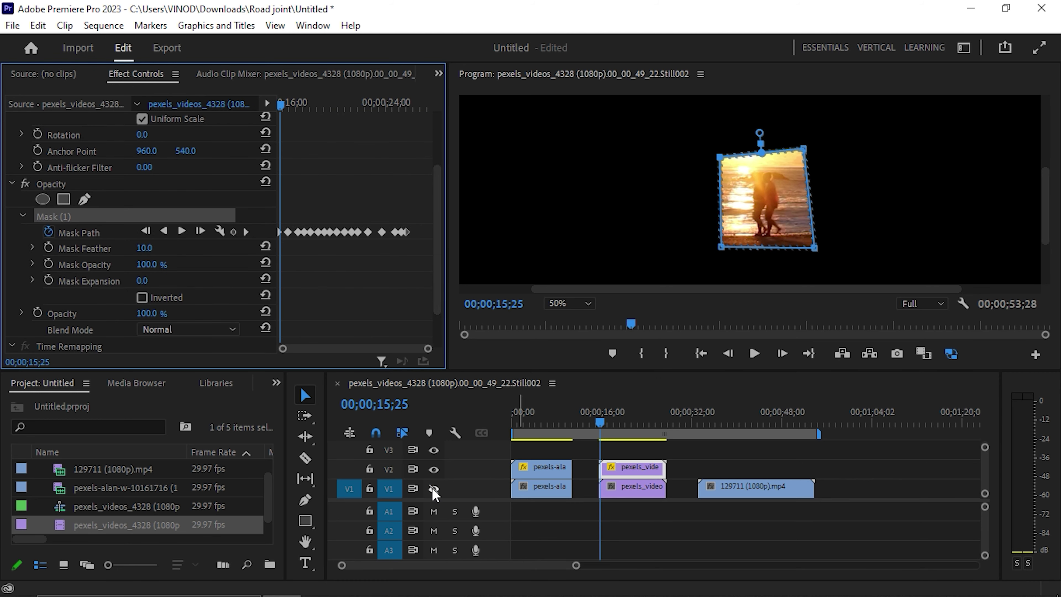
click(432, 489)
Split the lower beach clip on V1 at 00;00;23;29.
click(601, 437)
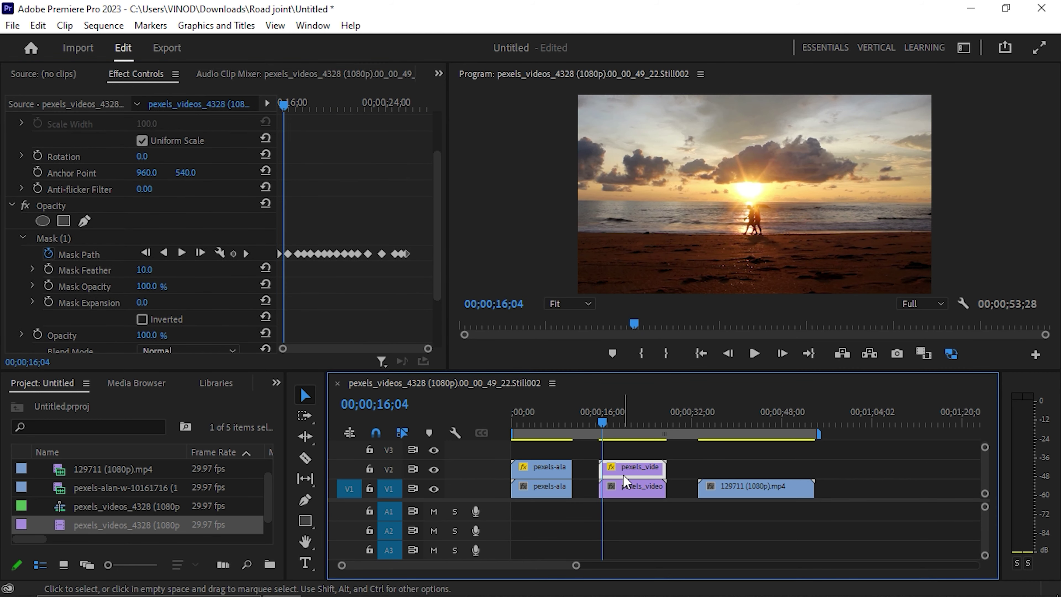
click(633, 497)
click(601, 422)
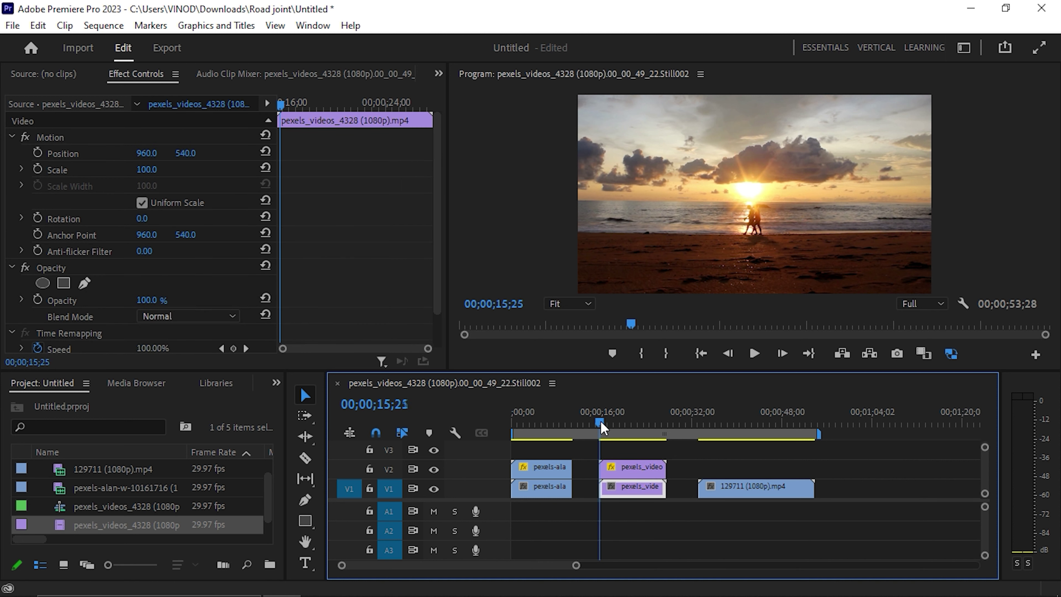
drag(599, 421, 646, 430)
key(c)
click(658, 488)
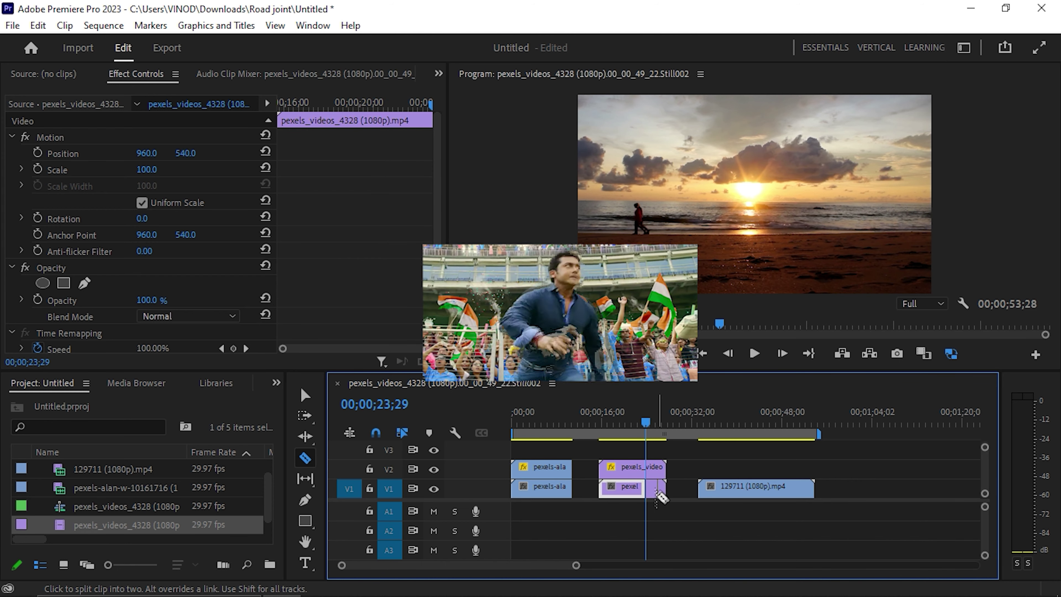
key(v)
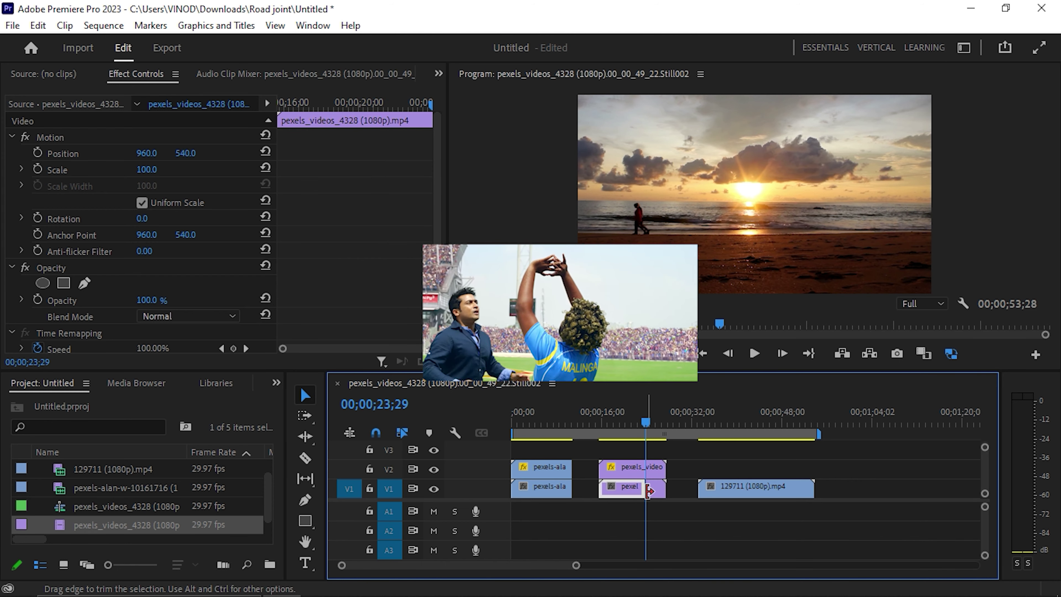
Swap the two pieces of the V1 beach clip so the short end piece comes before the longer first piece.
drag(655, 493, 717, 470)
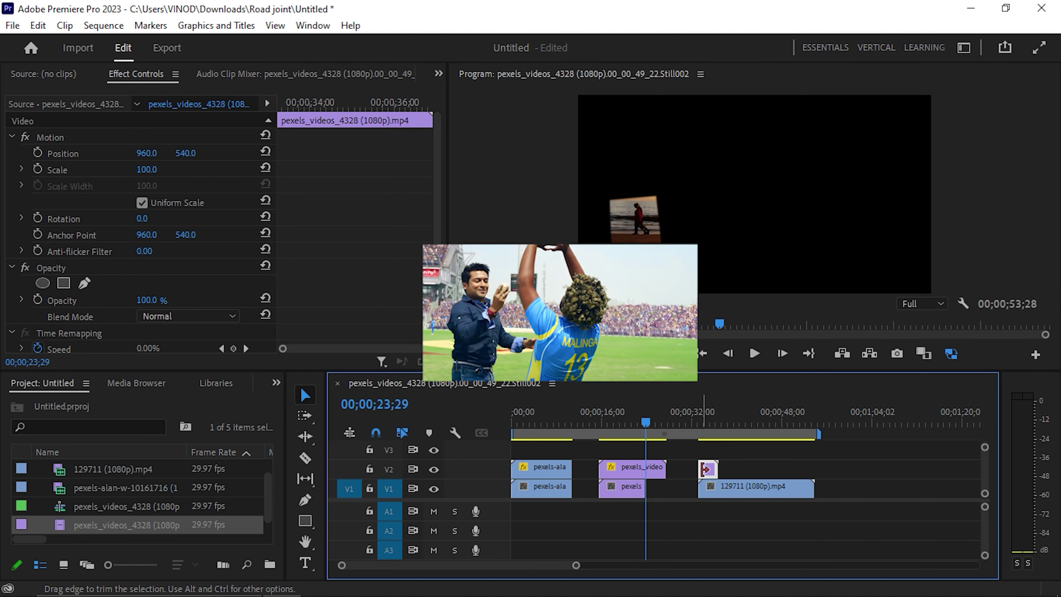
mouse_move(626, 491)
mouse_down()
mouse_move(710, 472)
mouse_move(611, 488)
mouse_up()
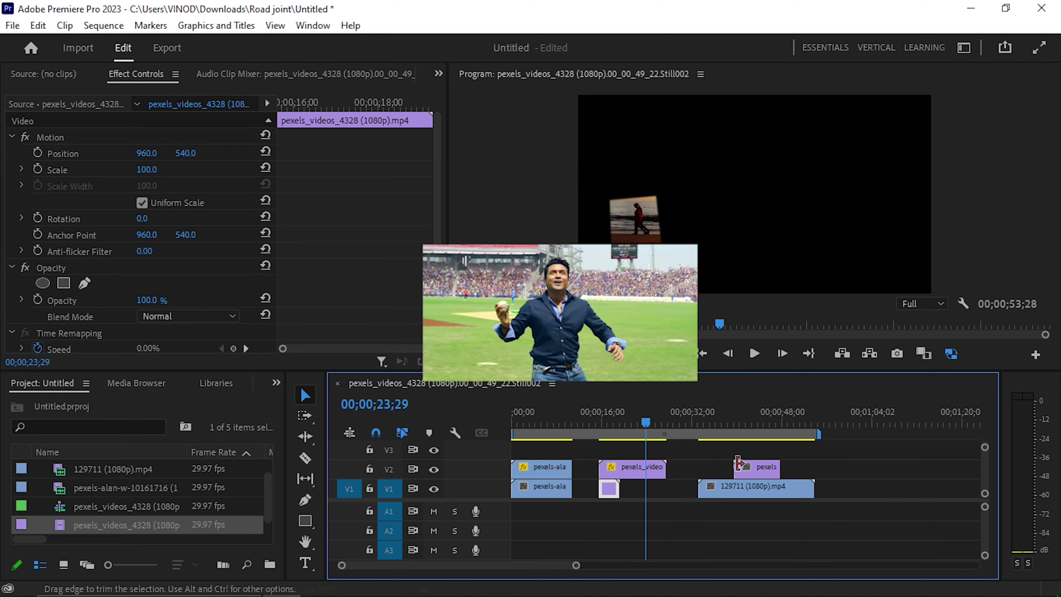
drag(758, 475, 635, 503)
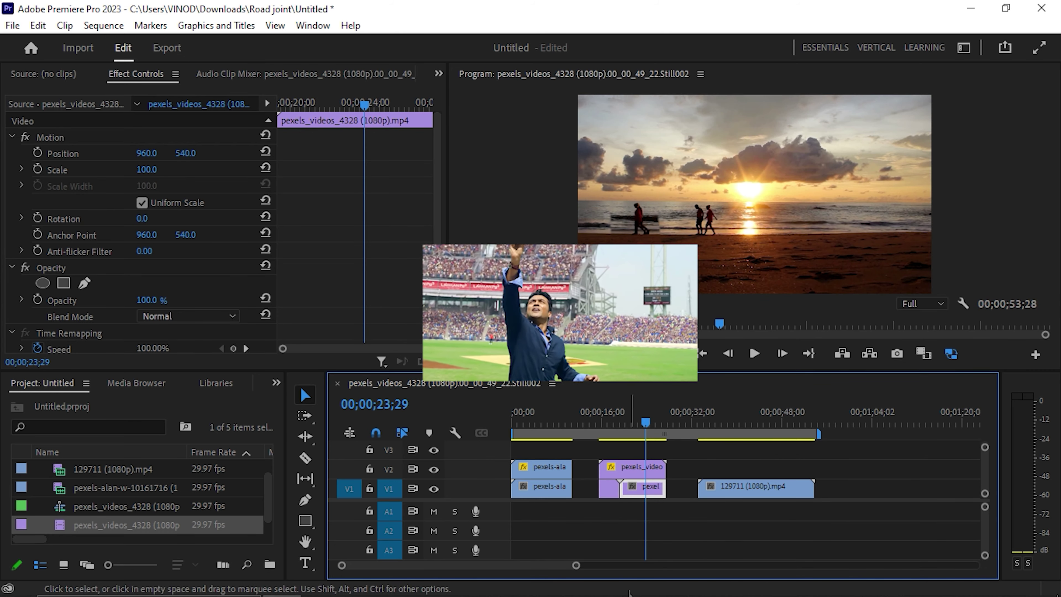
Invert Mask (1) on the upper beach clip on V2 and play the result from the clip's start.
drag(648, 424, 602, 423)
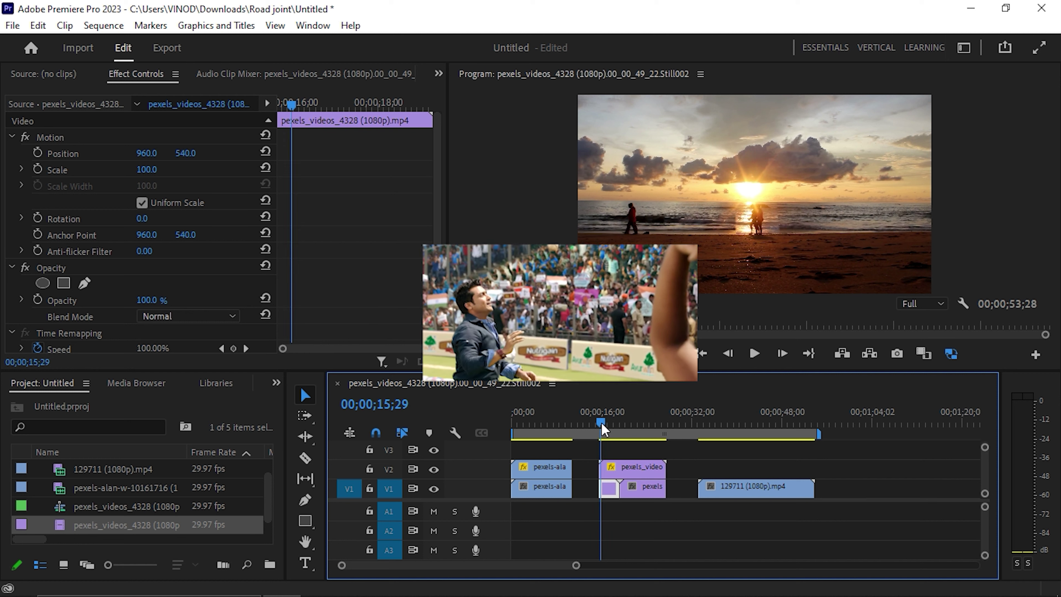
click(633, 472)
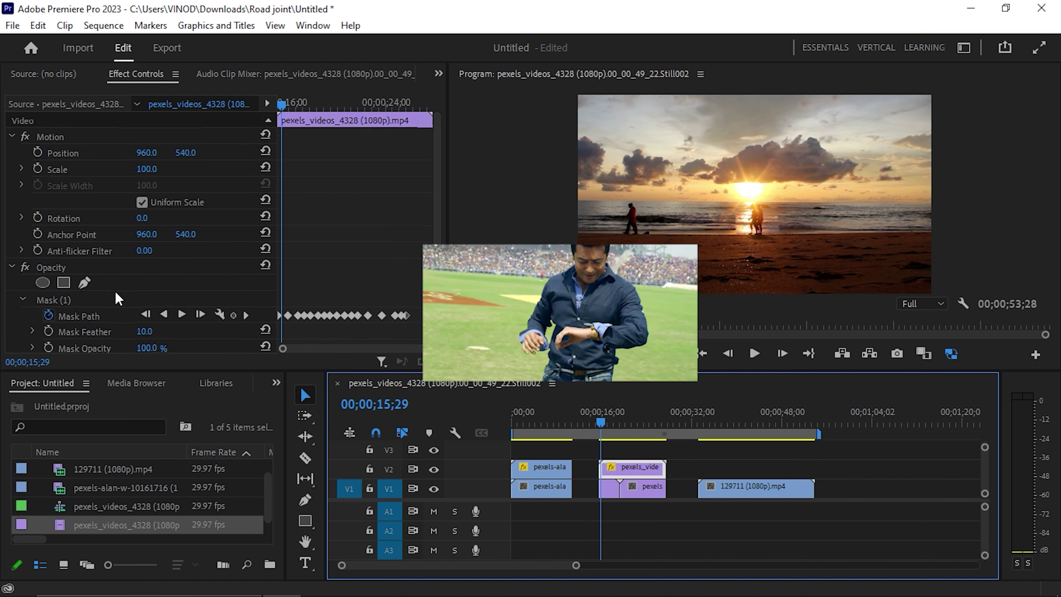
scroll(132, 314, down, 2)
click(169, 334)
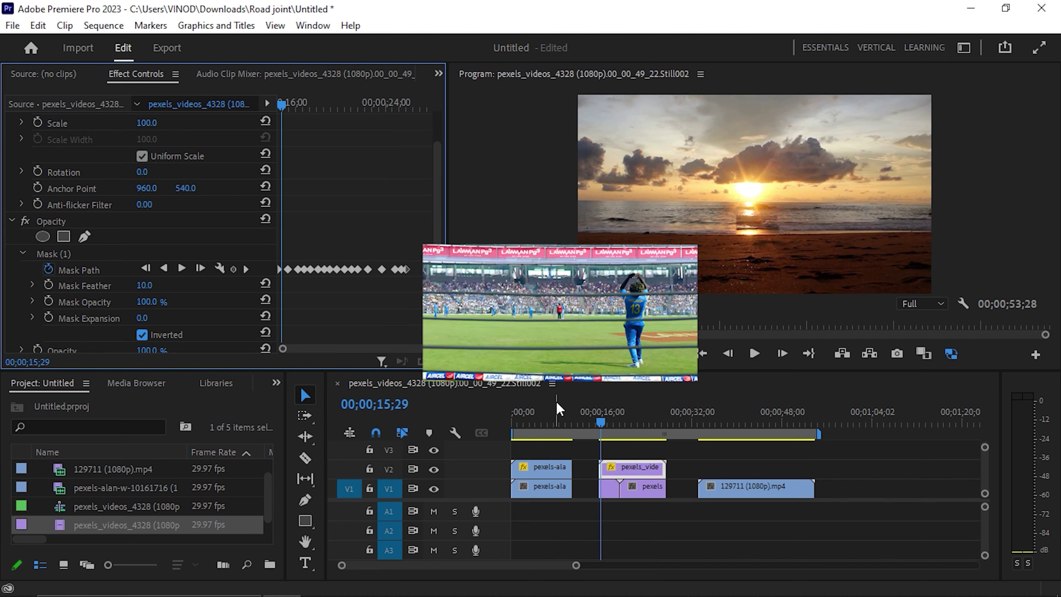
click(596, 412)
key(space)
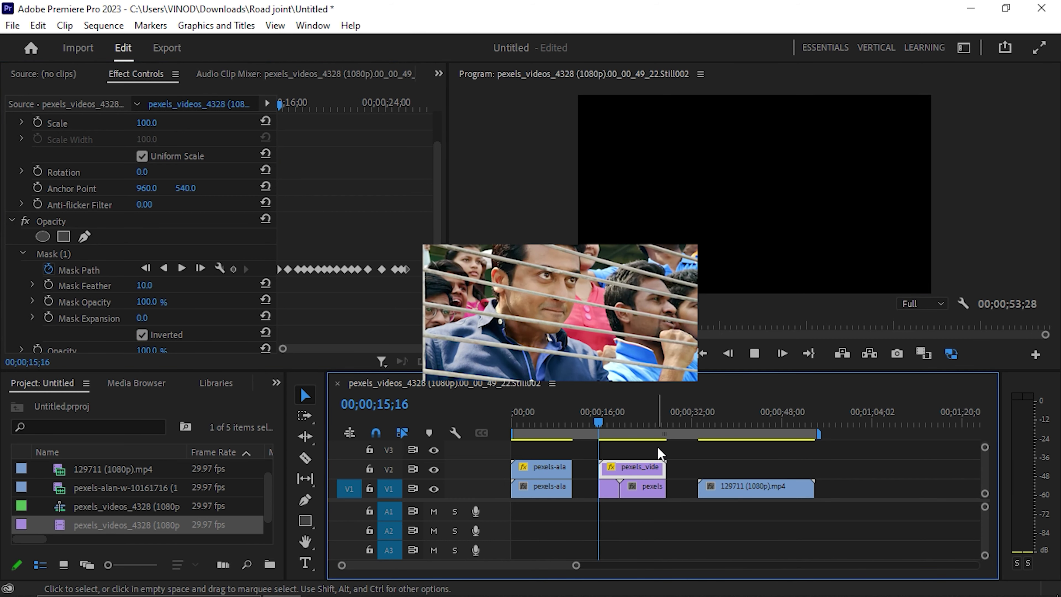
Set the upper beach clip's Mask Feather to 68 and Mask Expansion to 24, checking the blend during playback.
click(604, 424)
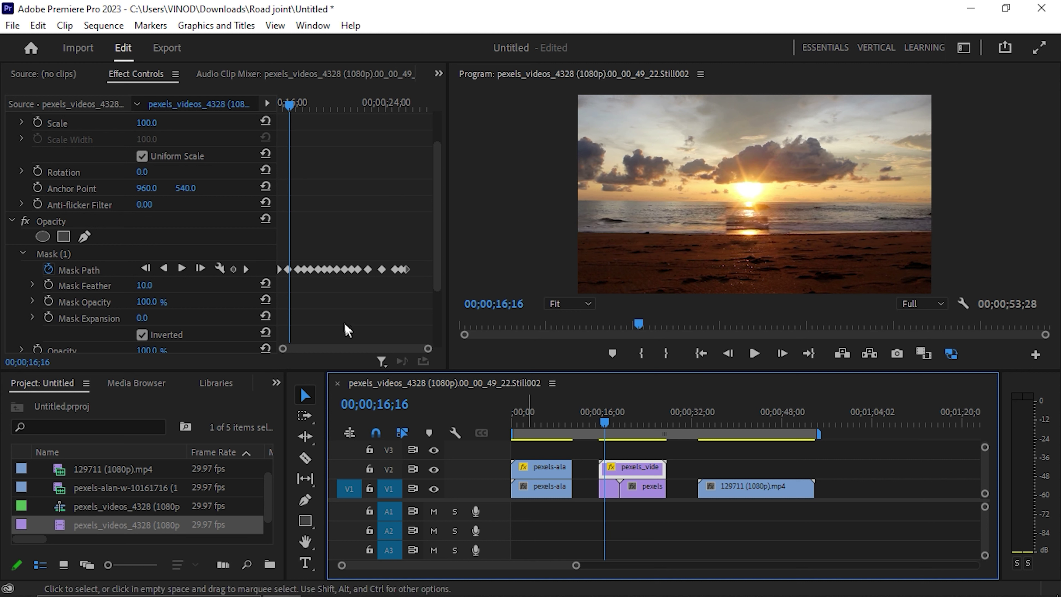
click(138, 288)
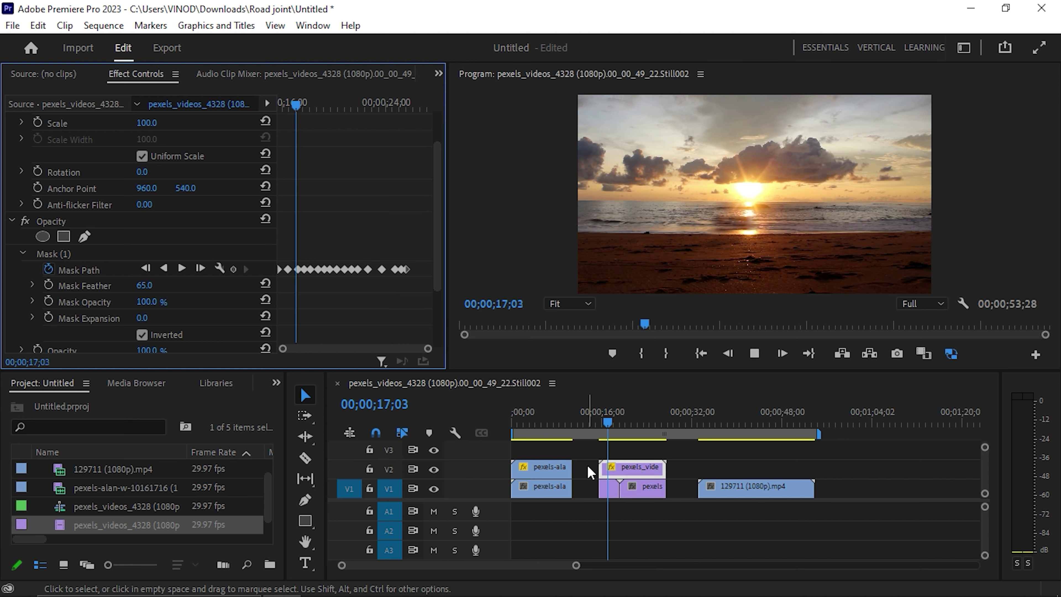
key(space)
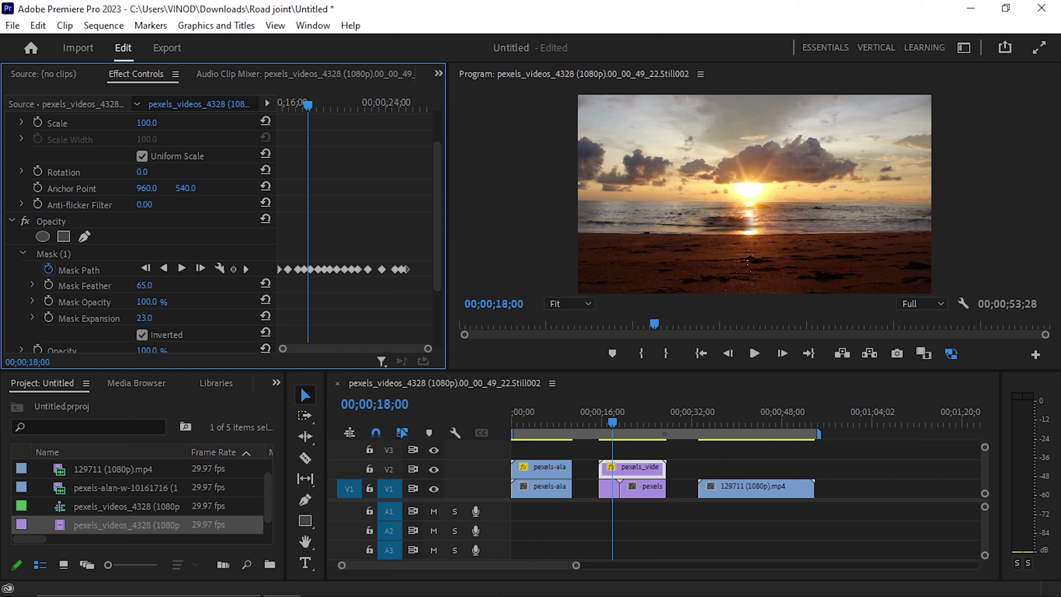
key(space)
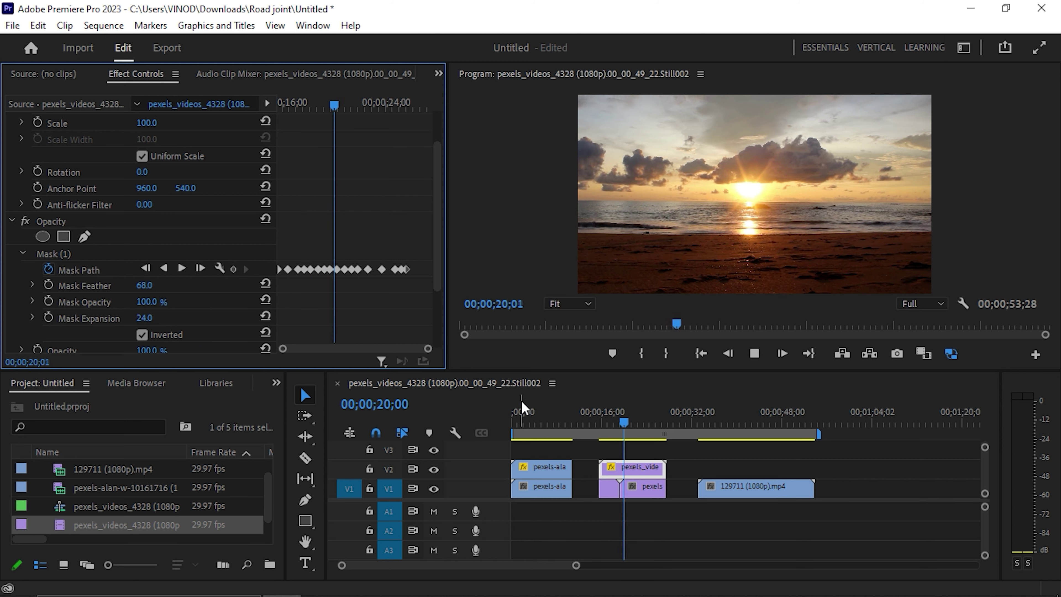
Play the beach clip from its start to check the couple's removal.
drag(620, 421, 599, 421)
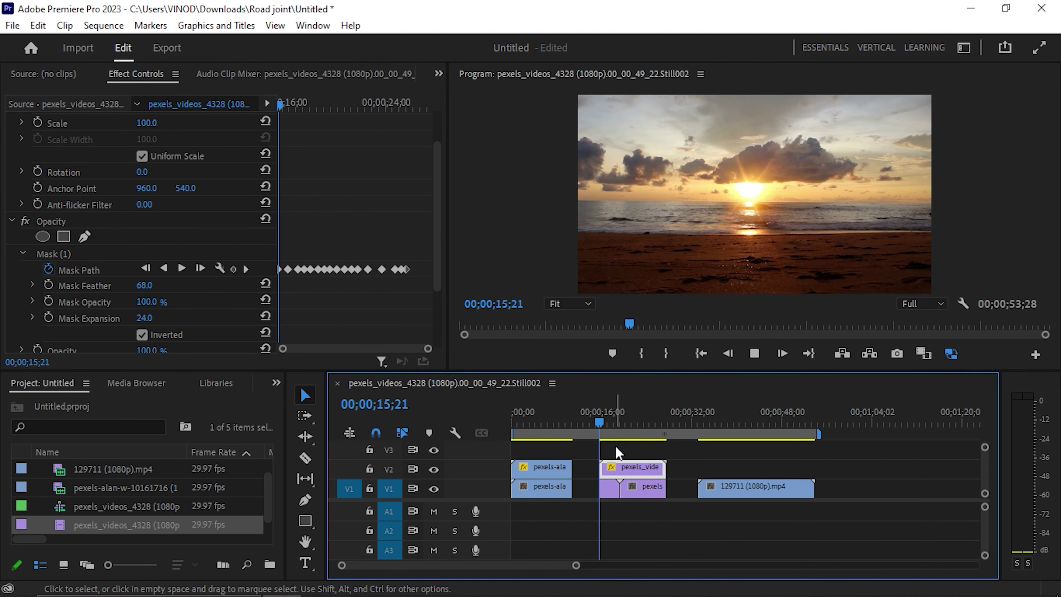
key(space)
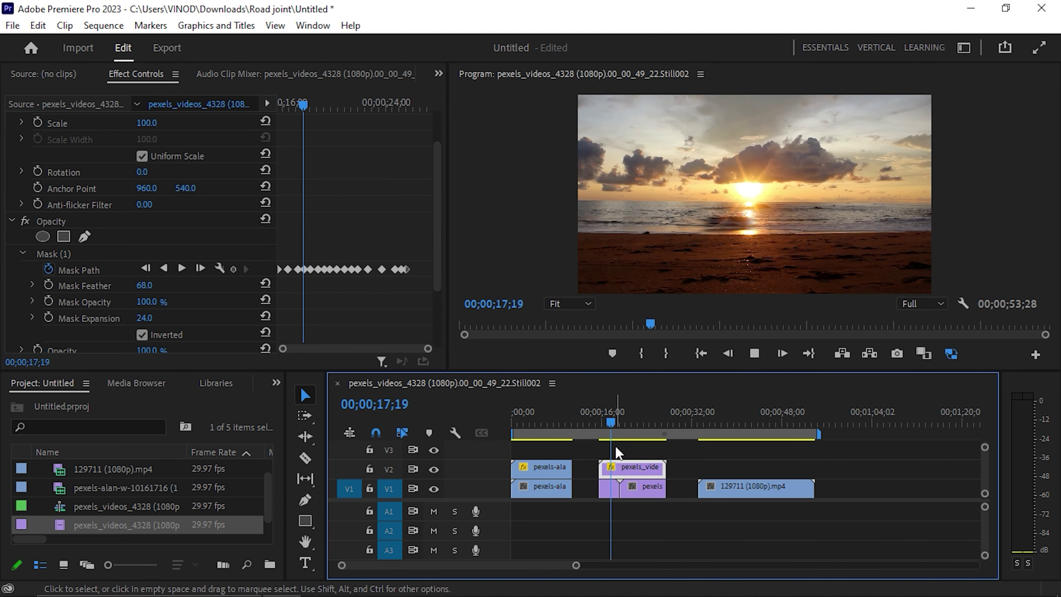
key(space)
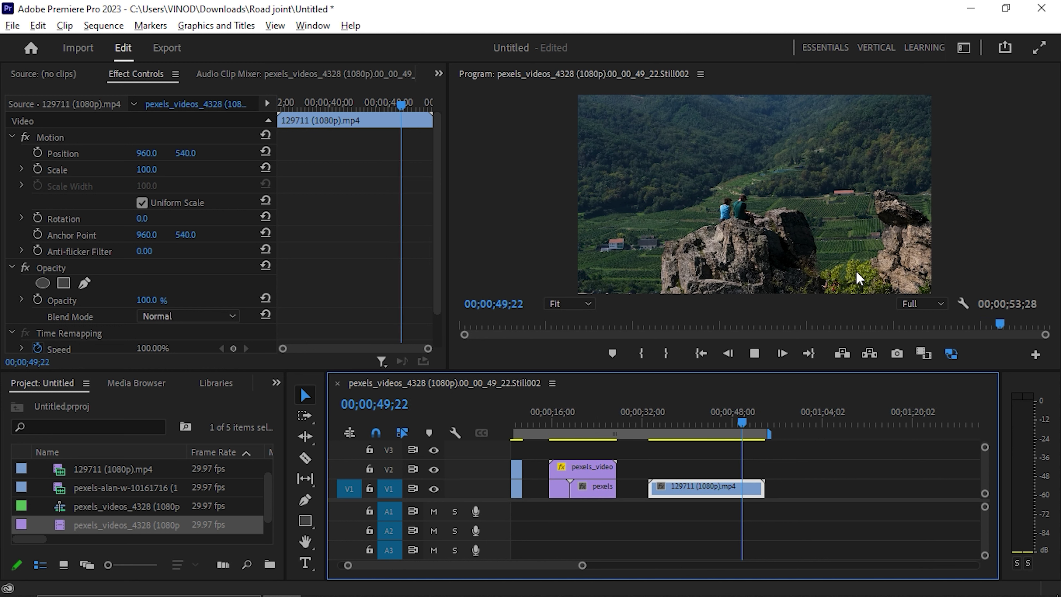
click(909, 325)
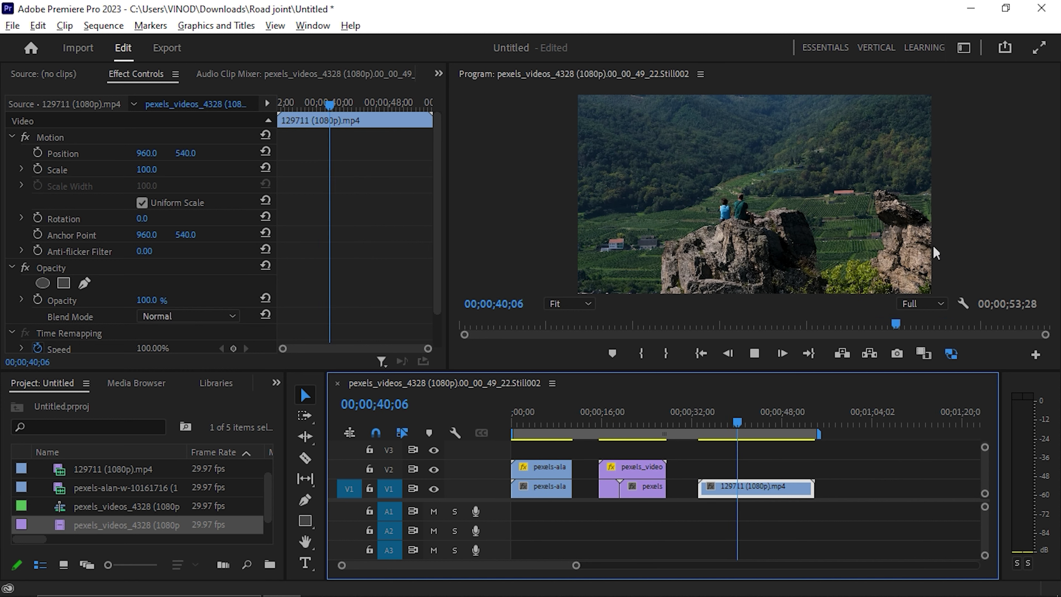
key(space)
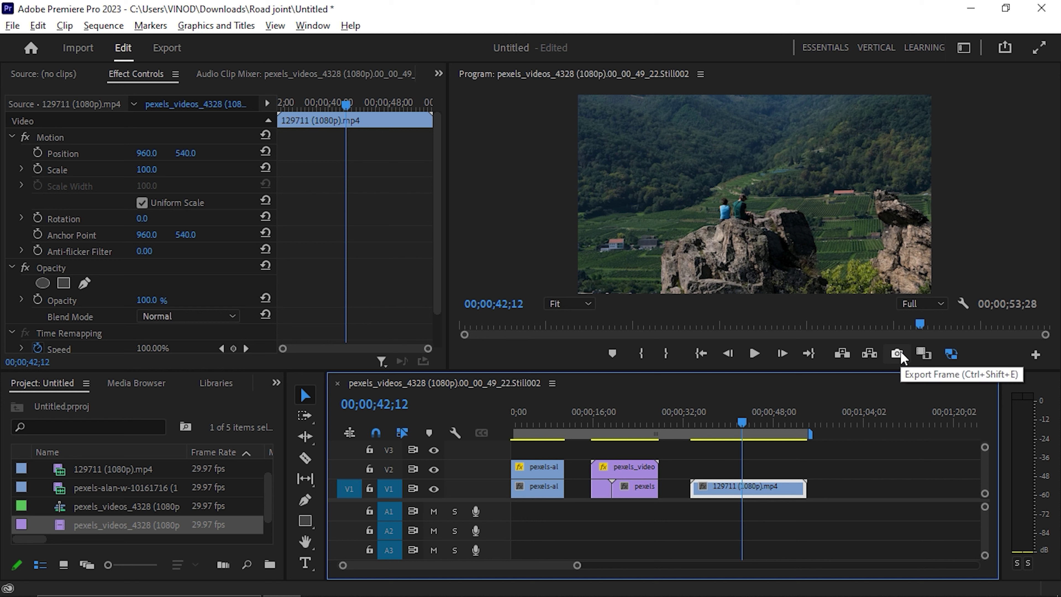
click(898, 353)
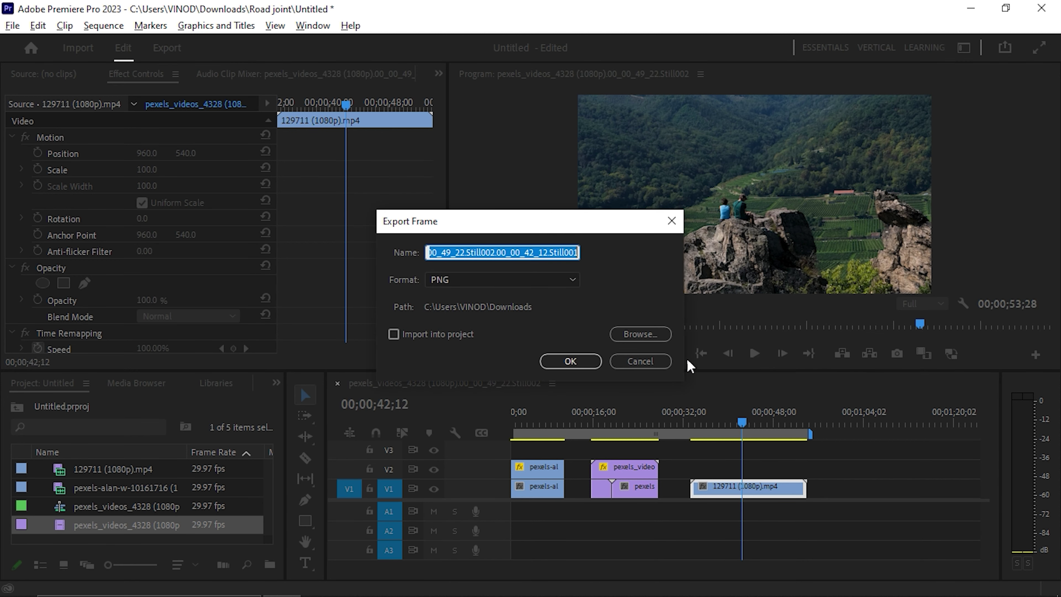
click(579, 362)
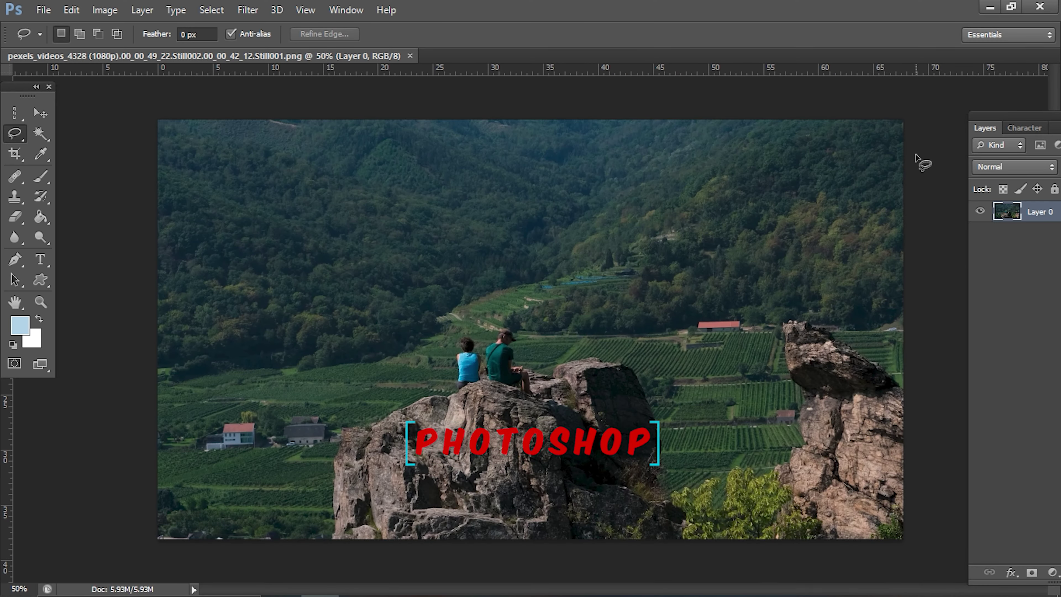
In Photoshop, select the two people sitting on the rock in the exported still with a freehand Lasso outline, adding the missed shoulder edge.
key(ctrl+plus)
key(ctrl+plus)
key(ctrl+plus)
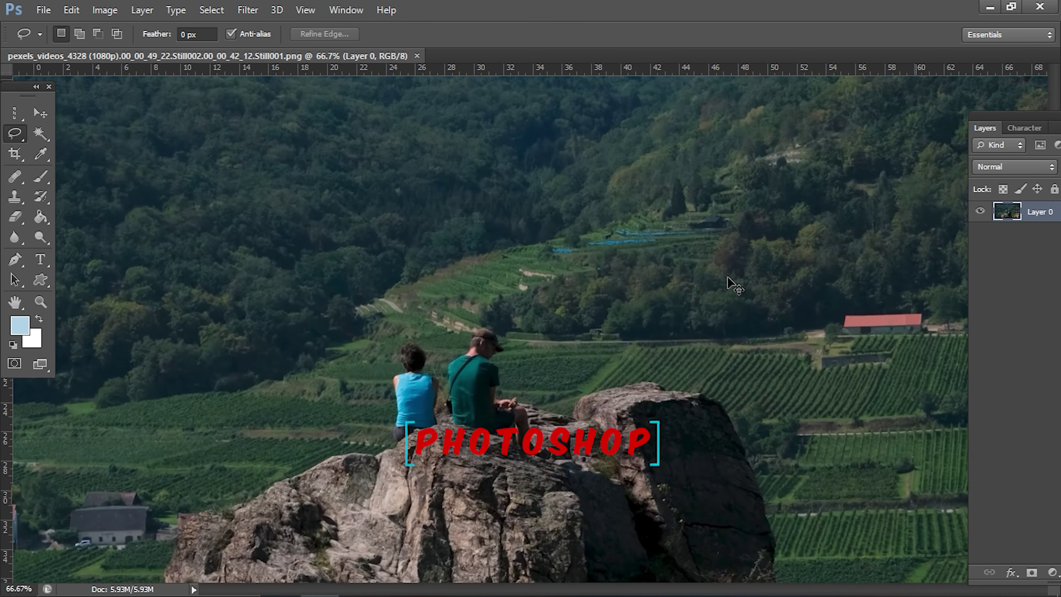
drag(464, 426, 495, 301)
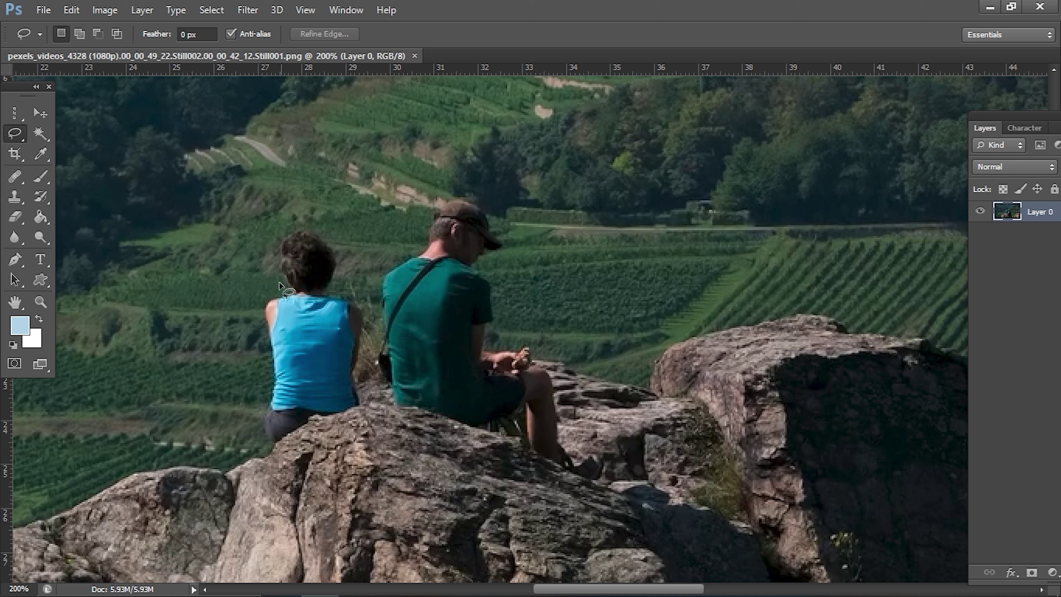
mouse_move(341, 229)
mouse_down()
mouse_move(357, 271)
mouse_move(384, 266)
mouse_move(430, 206)
mouse_move(514, 253)
mouse_up()
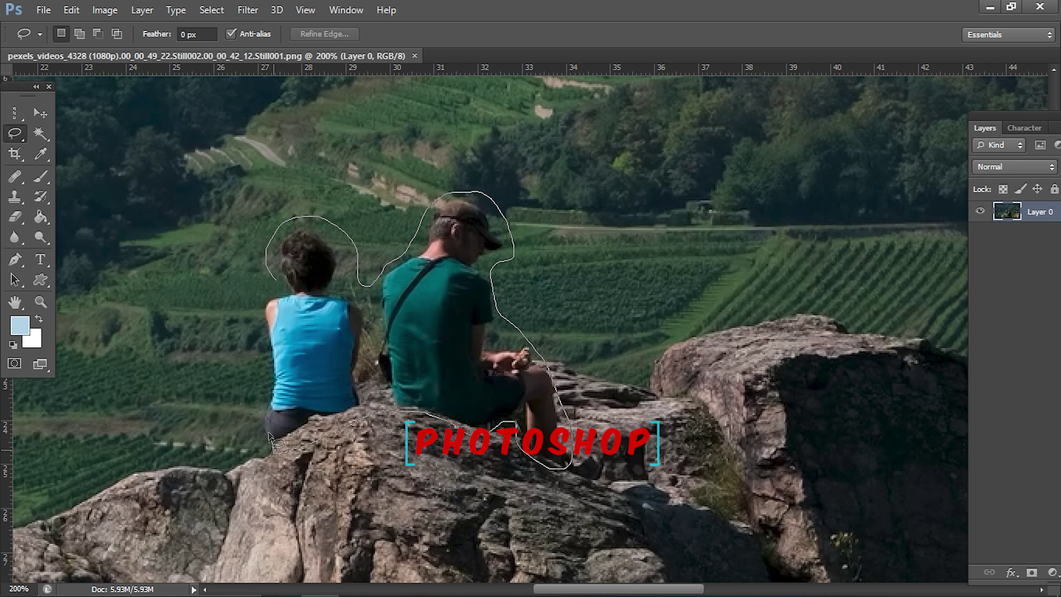
drag(271, 282, 269, 288)
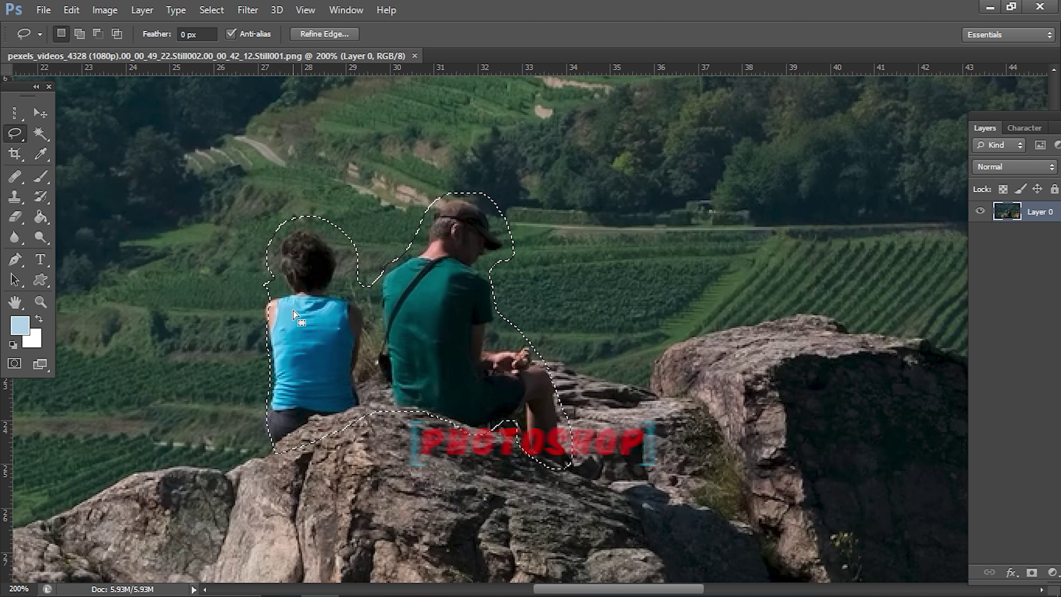
drag(274, 299, 272, 298)
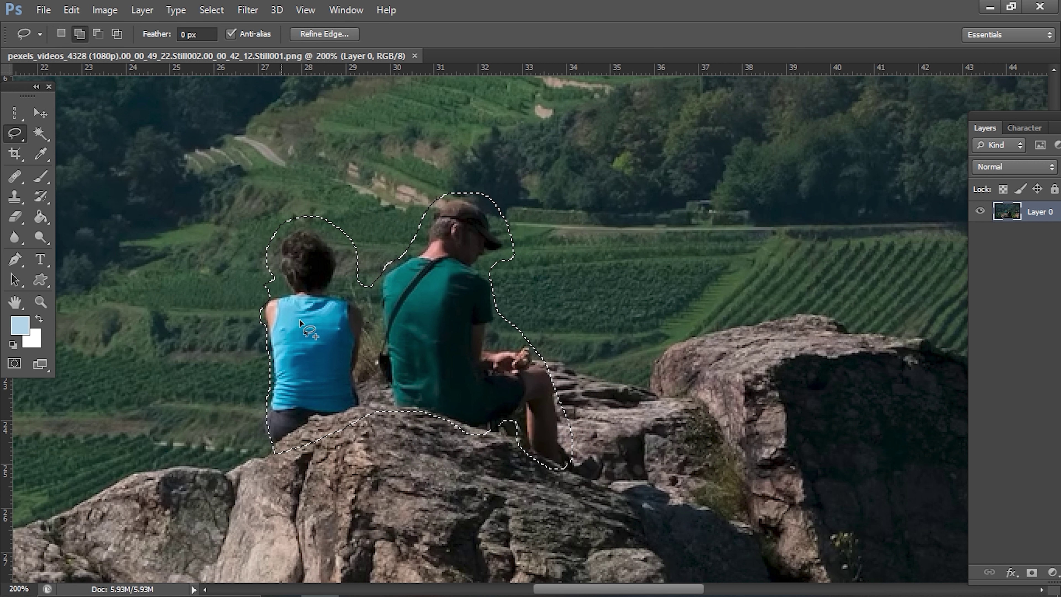
Fill the selected area to replace the two people with matching background, deselect, and view the whole image.
right_click(504, 313)
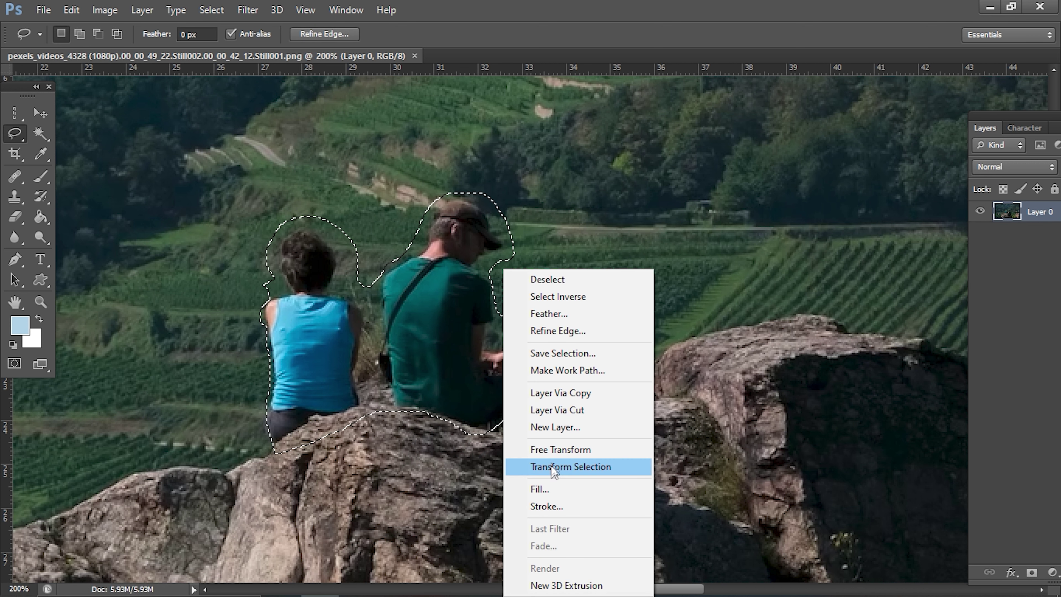
click(538, 489)
click(611, 161)
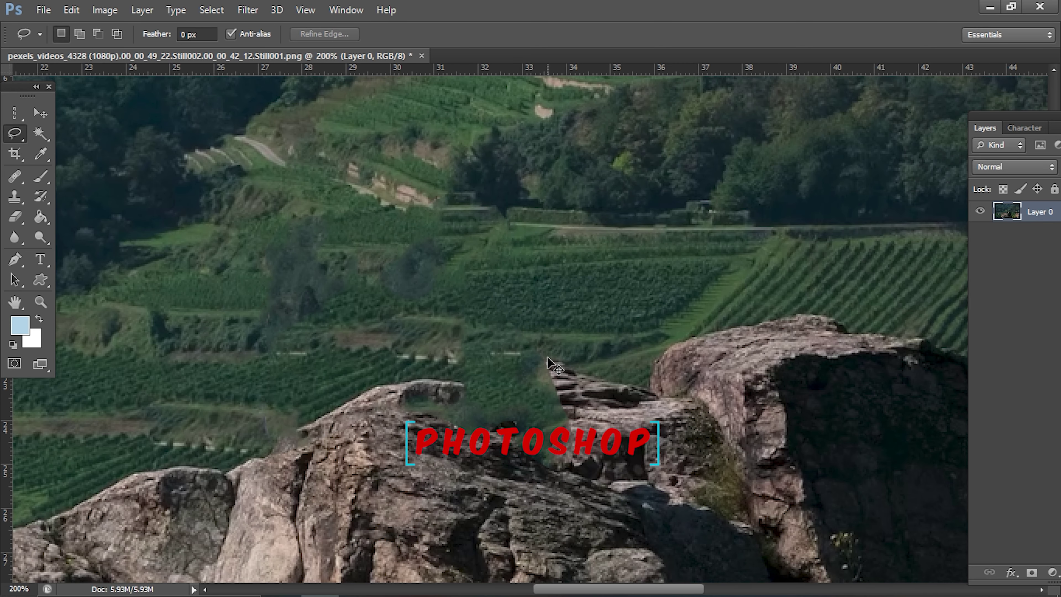
key(ctrl+minus)
key(ctrl+minus)
key(ctrl+minus)
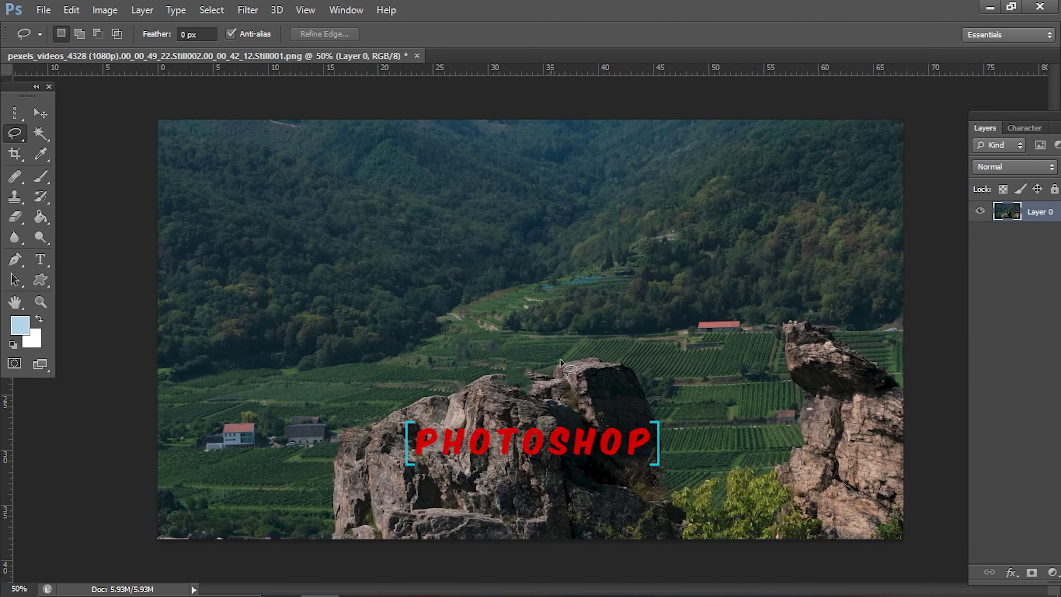
Save the retouched still in Photoshop and switch back to Premiere Pro.
key(ctrl+s)
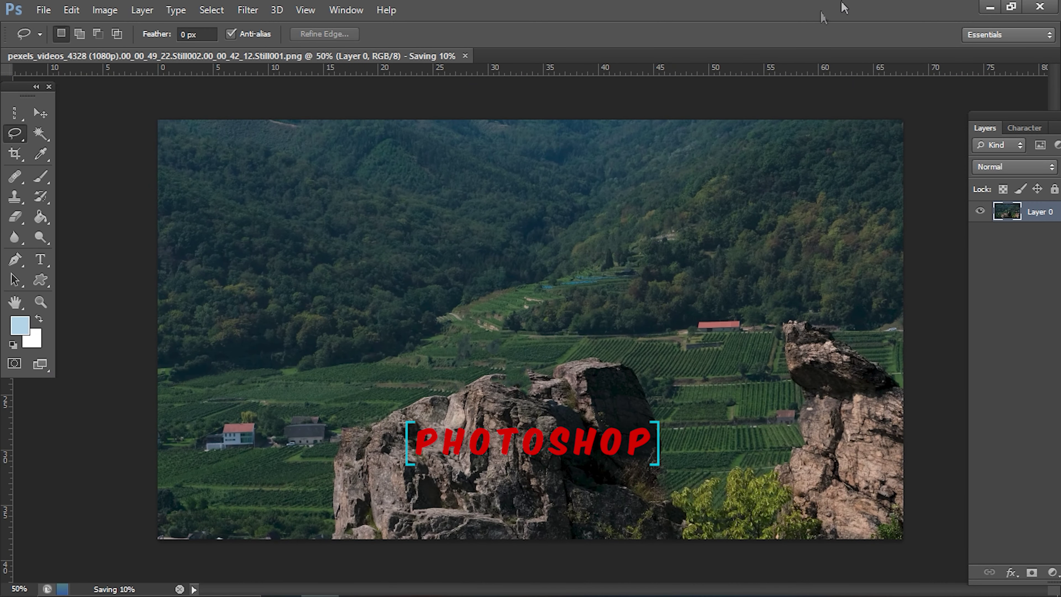
click(989, 10)
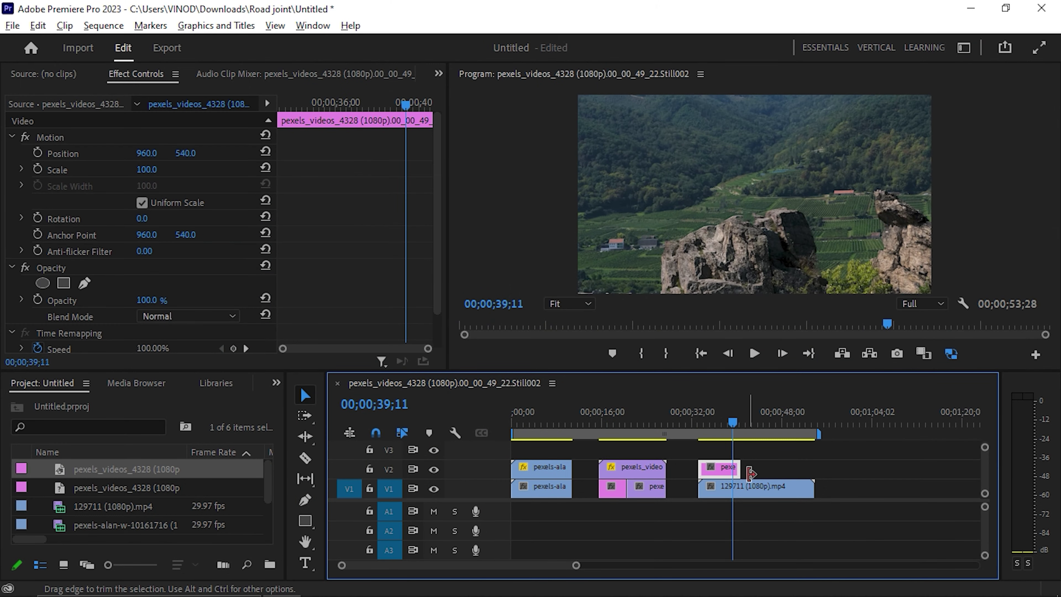
drag(735, 470, 814, 469)
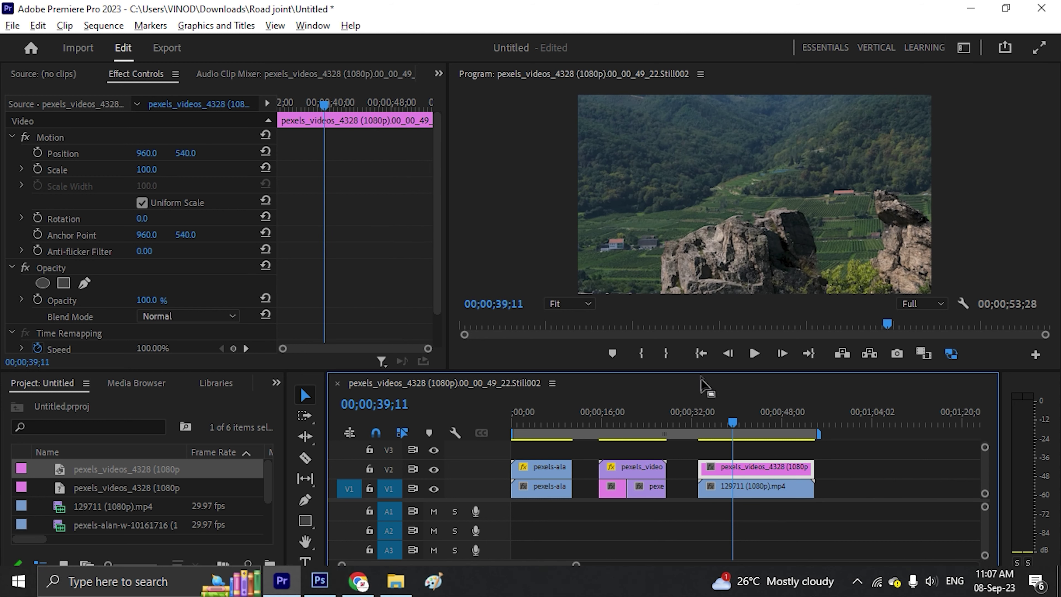
drag(739, 420, 702, 423)
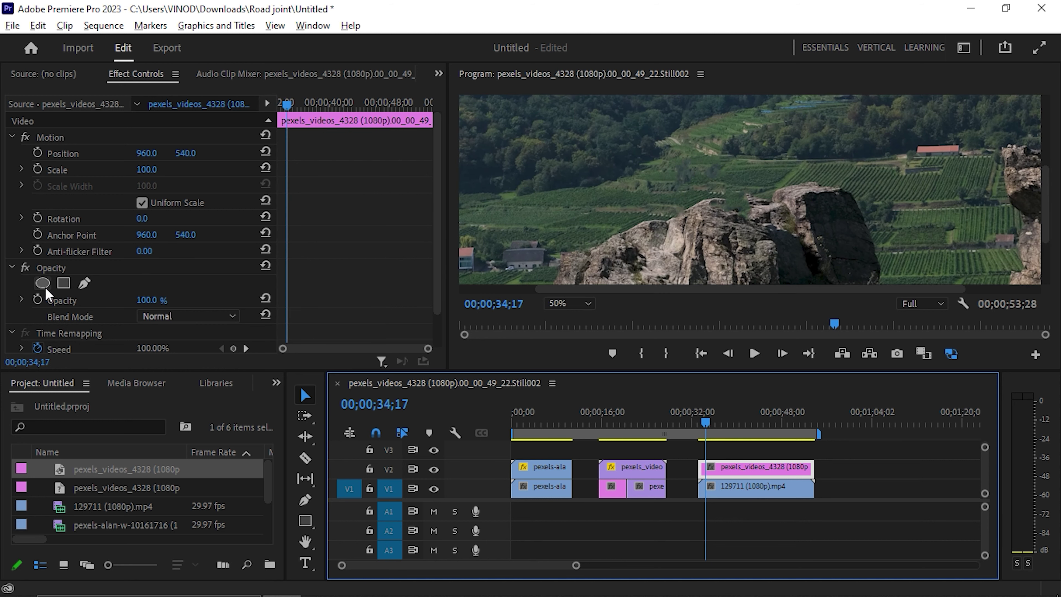
Add an elliptical opacity mask to the still and shrink it over the rock top where the two people sat.
click(43, 284)
drag(718, 146, 696, 175)
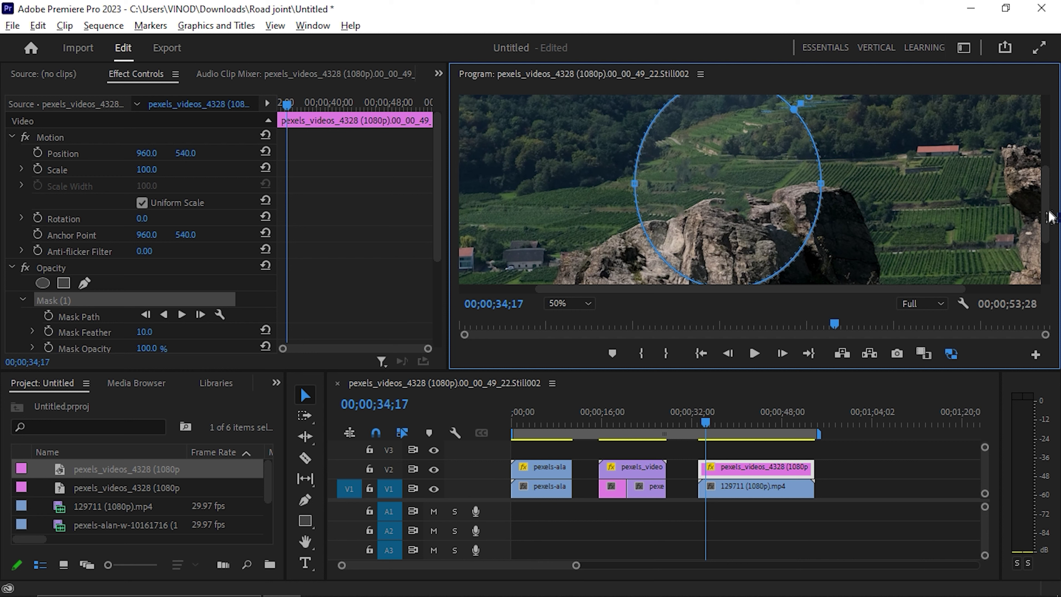
drag(1049, 216, 1049, 193)
drag(725, 157, 717, 204)
drag(1049, 159, 1049, 193)
drag(821, 196, 757, 196)
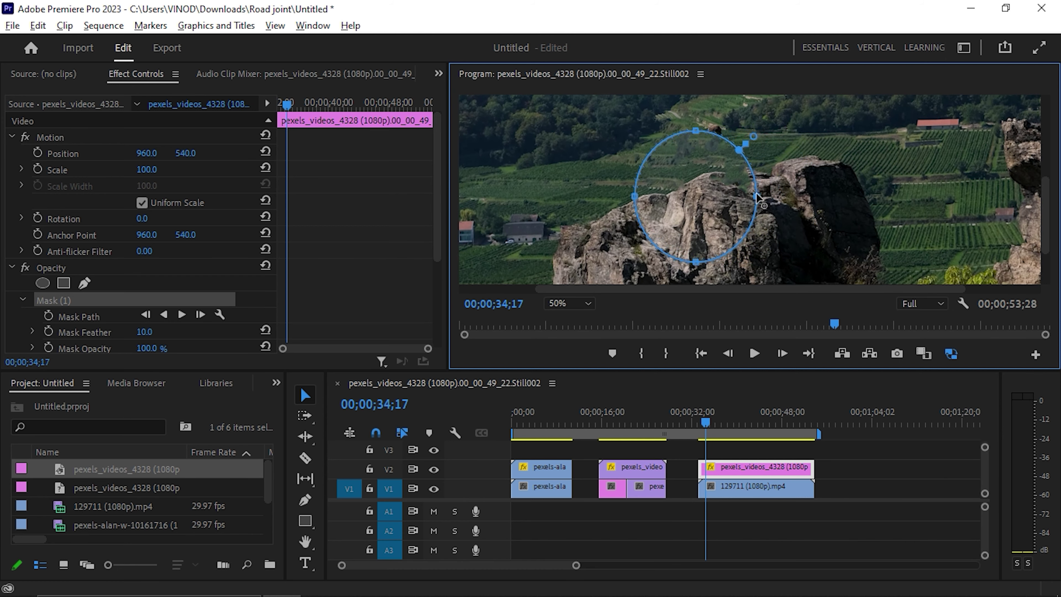
Reposition and tighten the ellipse mask so it closely surrounds the retouched spot just above the rock.
drag(679, 215, 688, 193)
drag(704, 240, 726, 177)
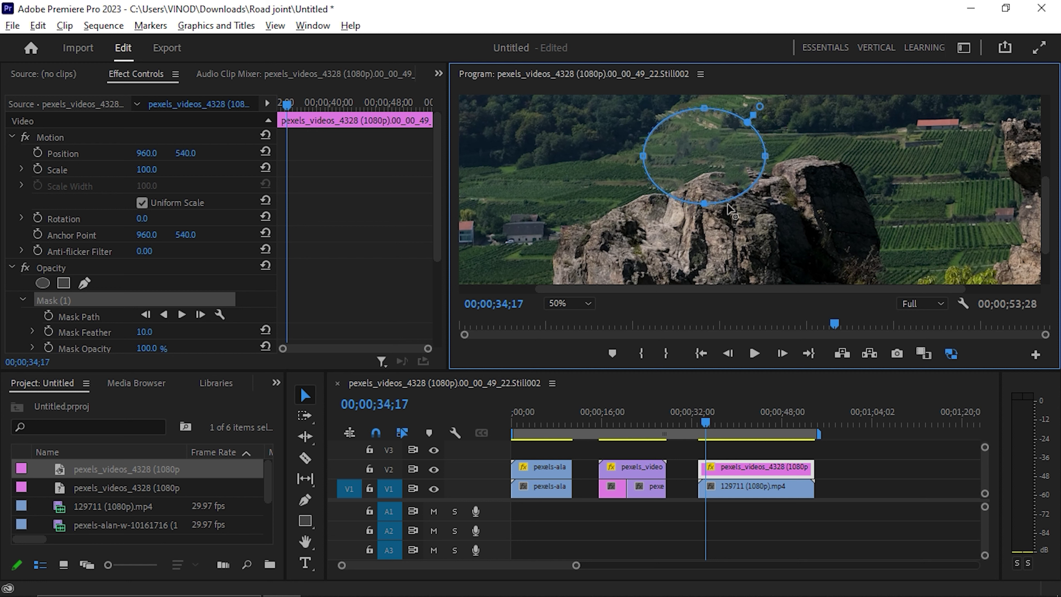
drag(681, 163, 675, 169)
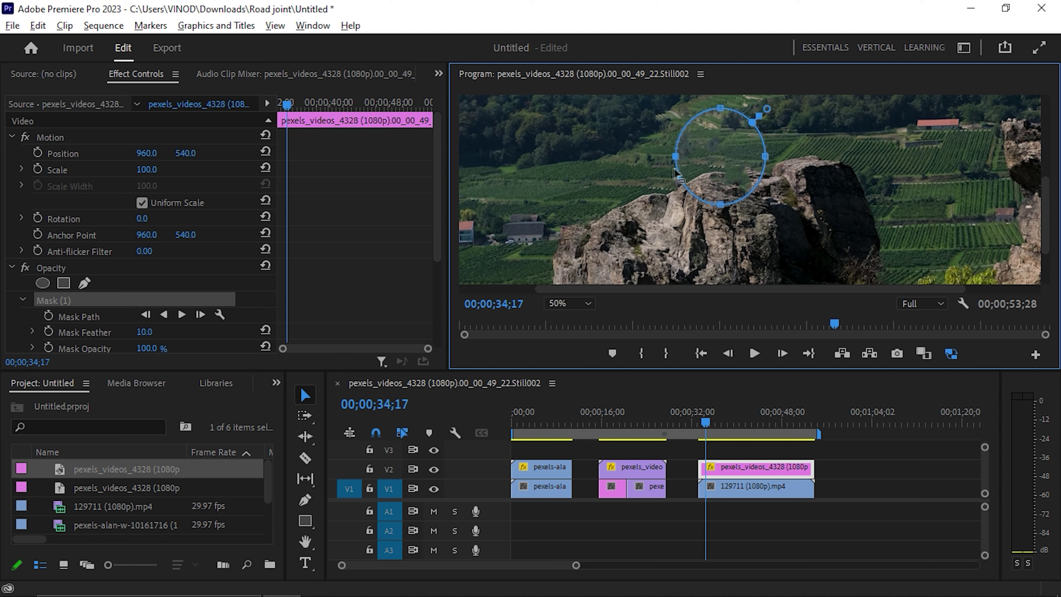
mouse_move(717, 107)
mouse_down()
mouse_move(717, 142)
mouse_move(710, 122)
mouse_up()
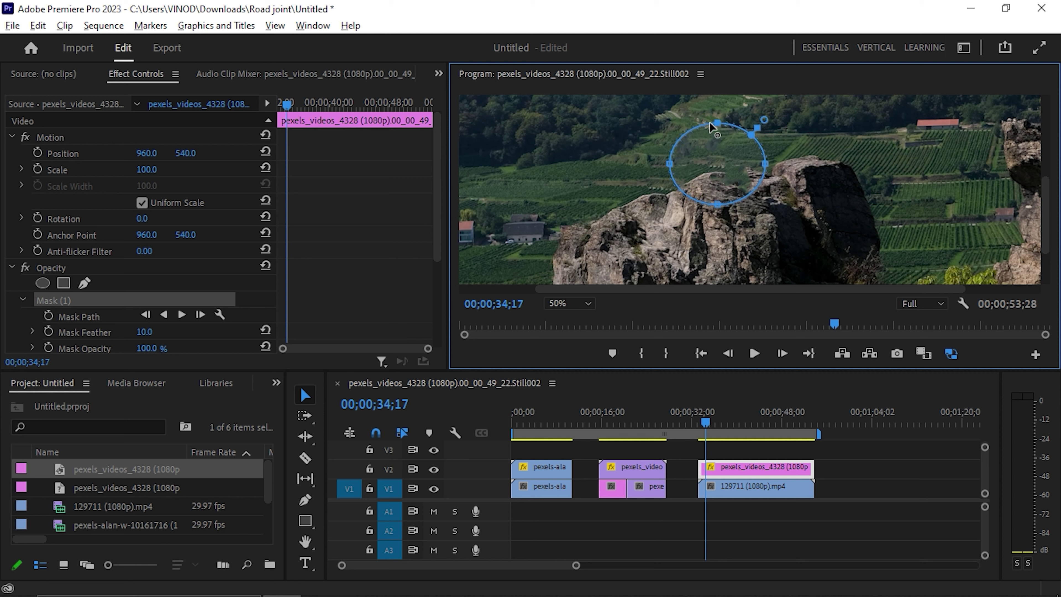
drag(765, 164, 756, 170)
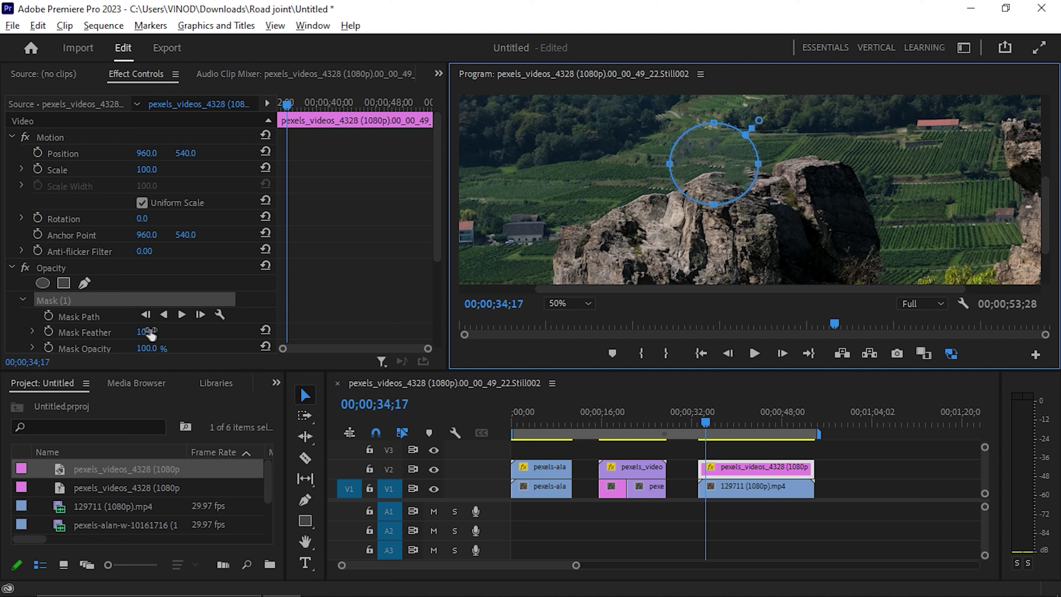
Set the ellipse mask's feather to 17 and its expansion to 18.
drag(153, 336, 165, 336)
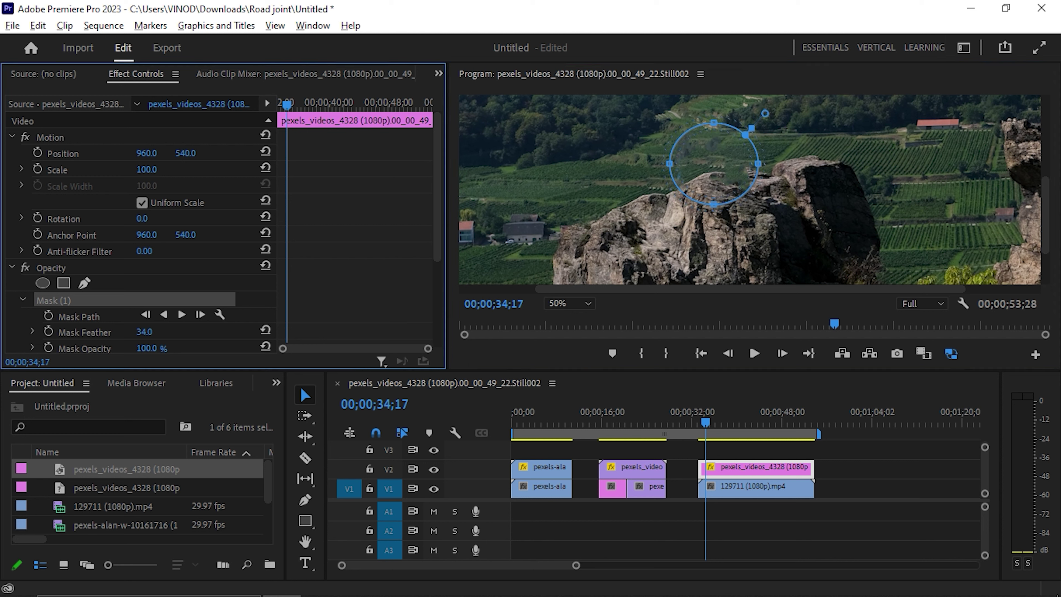
scroll(178, 334, down, 1)
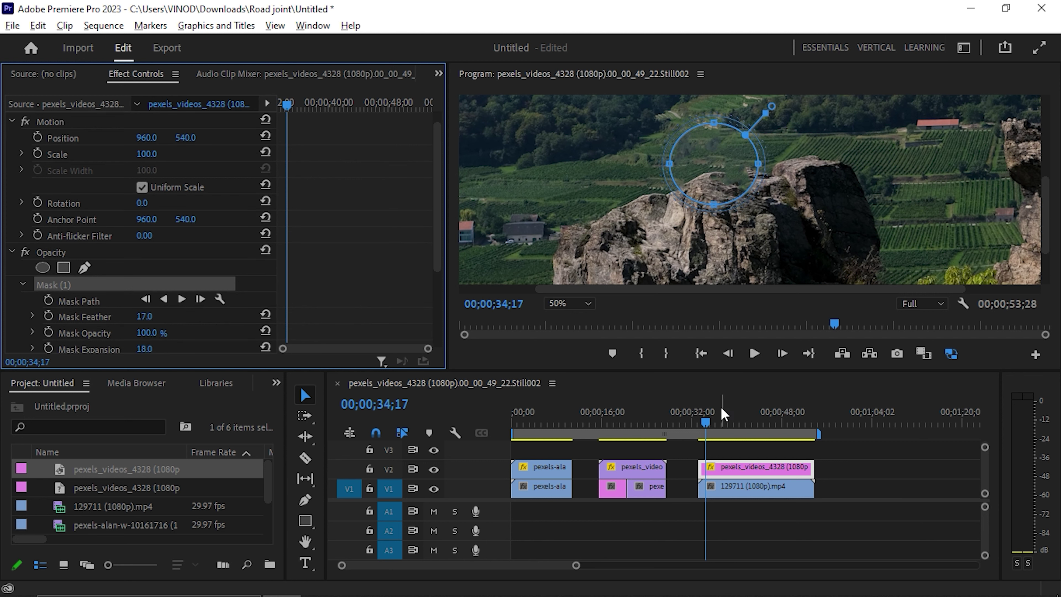
Play the rock clip from near its start to check the masked still over the footage.
drag(703, 419, 701, 424)
key(space)
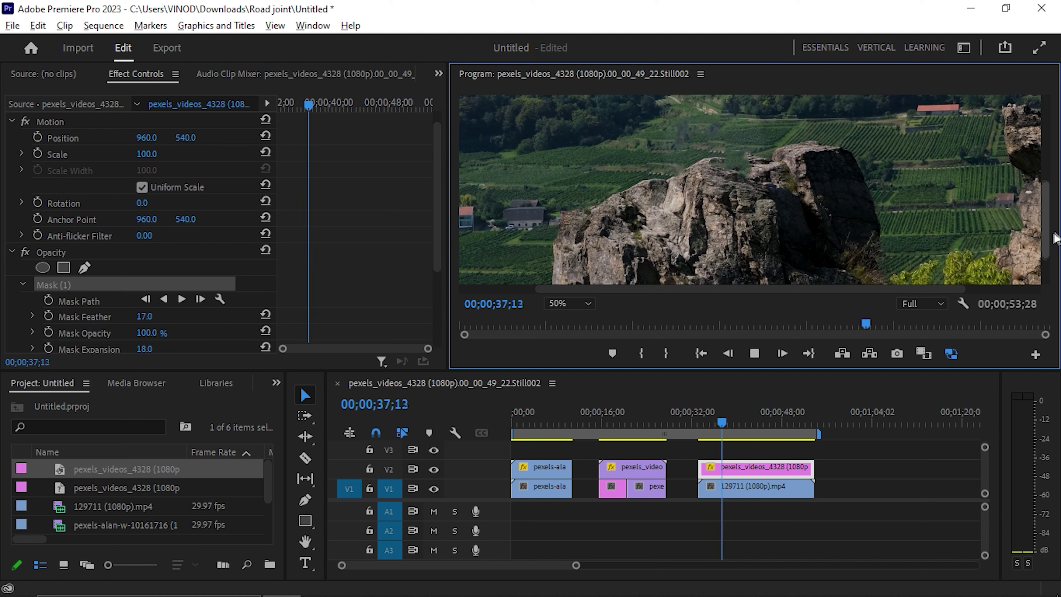
key(space)
Hide track V1 to play the masked still alone, and show V1 again to play both layers together.
drag(722, 423, 705, 423)
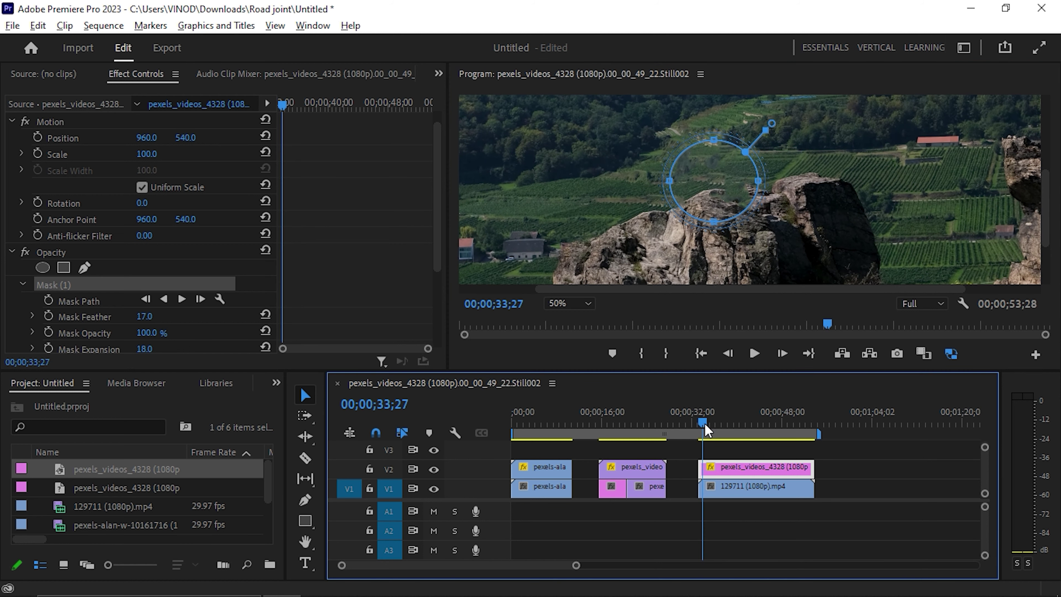
click(713, 490)
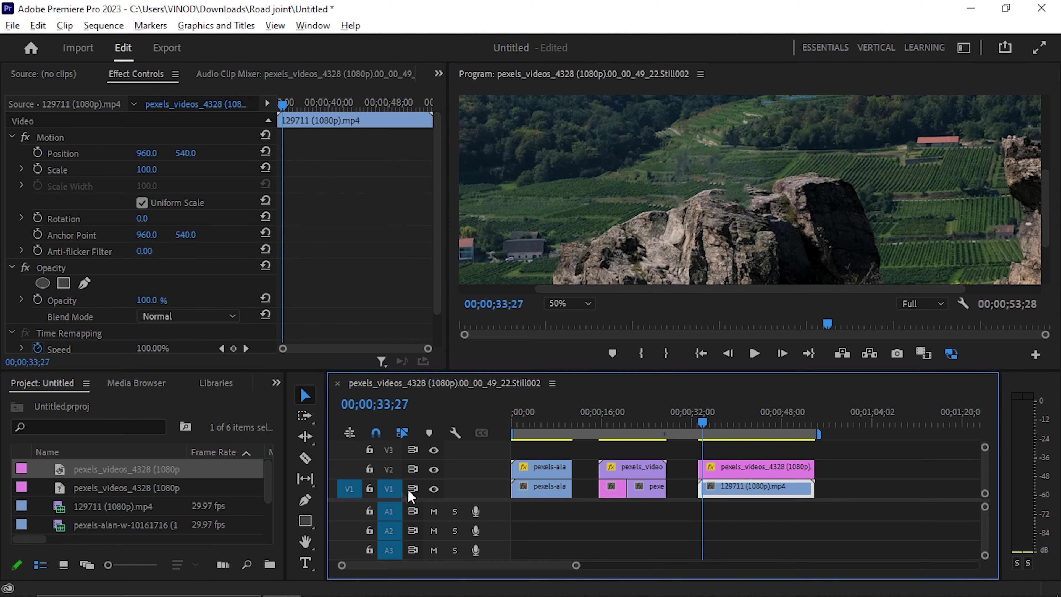
click(433, 489)
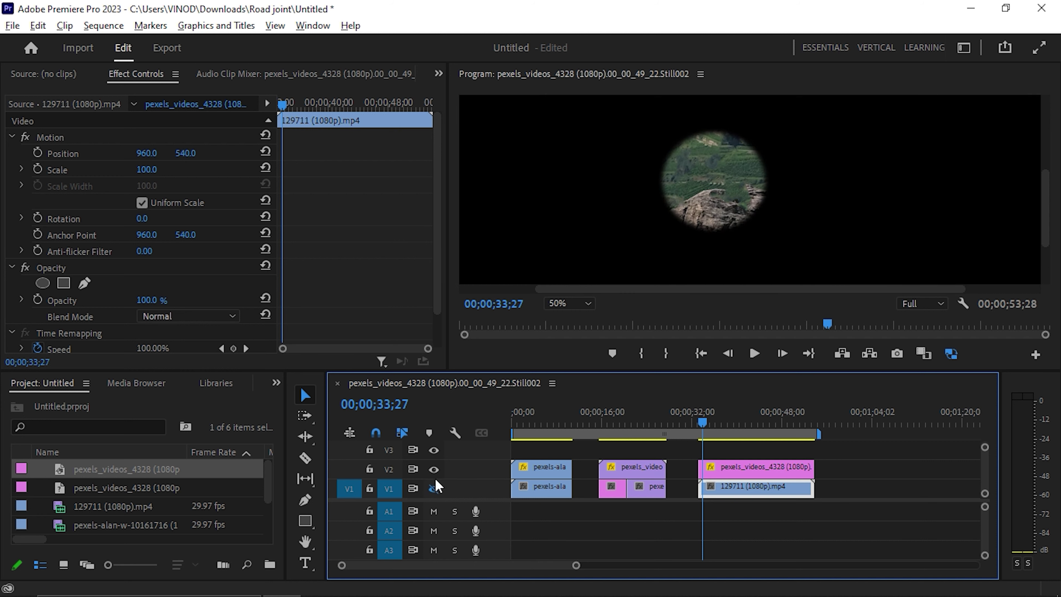
key(space)
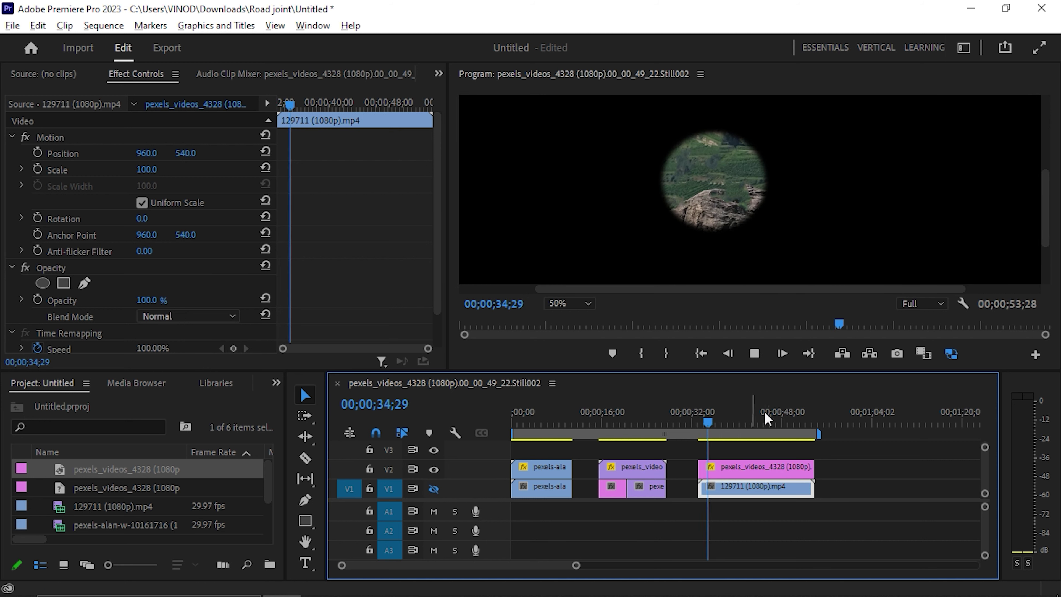
key(space)
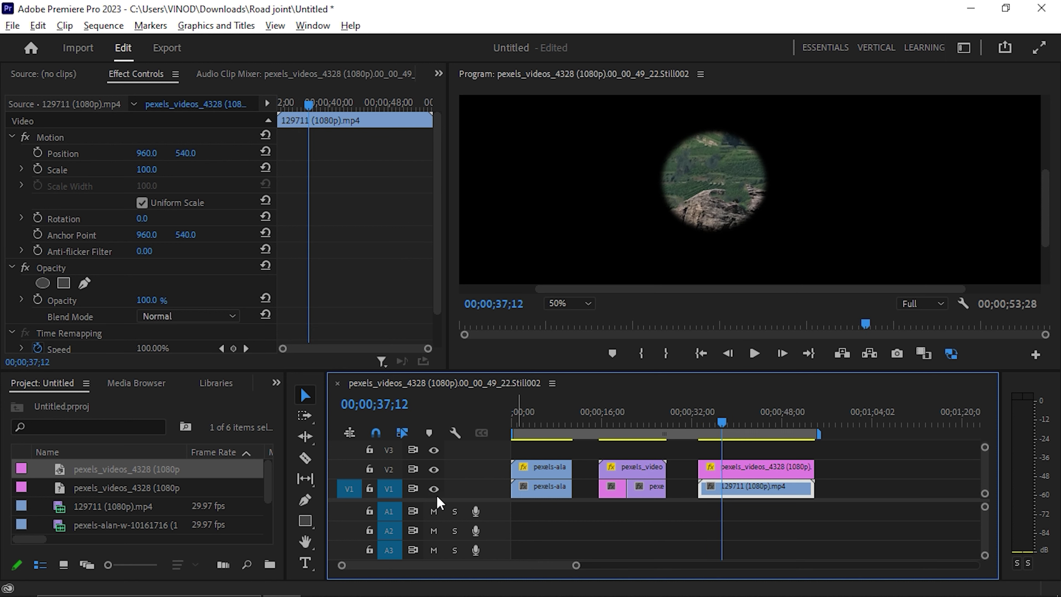
key(space)
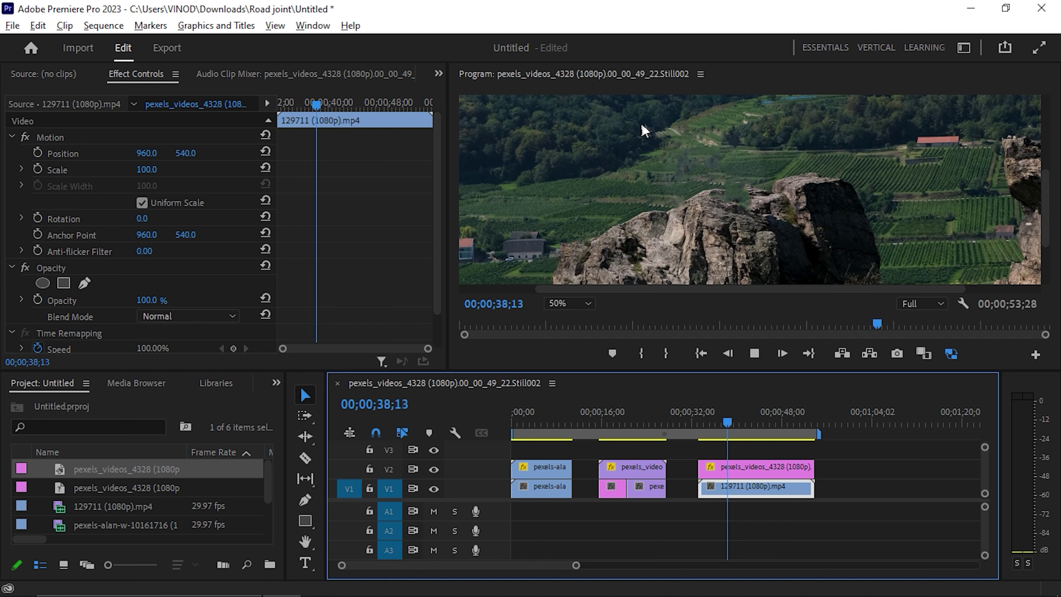
key(space)
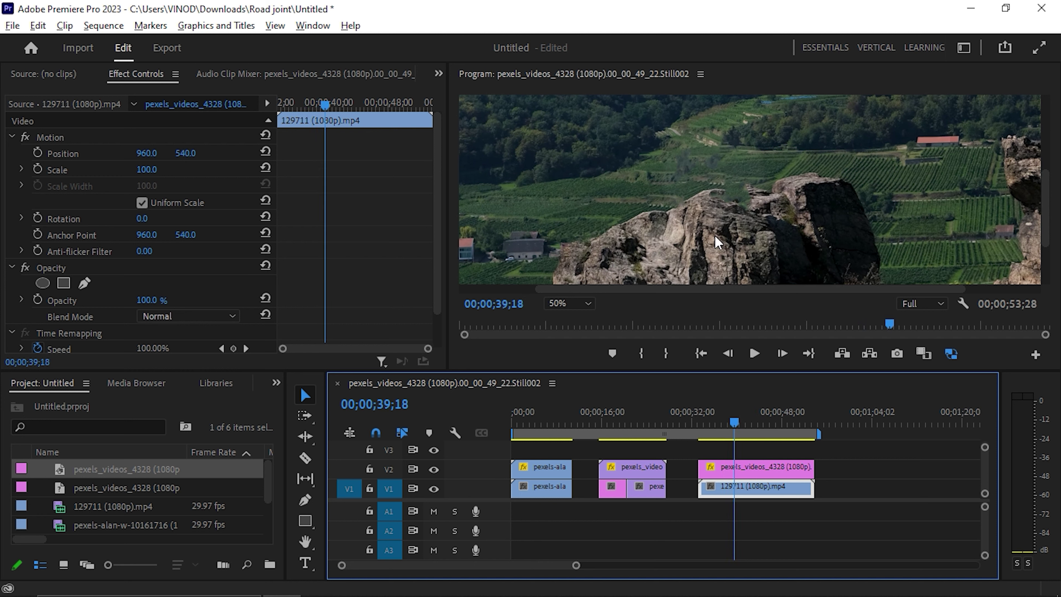
Compare the footage with and without the masked still by trimming the still's start, and restore it to the 129711 clip's start.
click(716, 423)
click(704, 424)
click(730, 467)
click(695, 424)
click(705, 423)
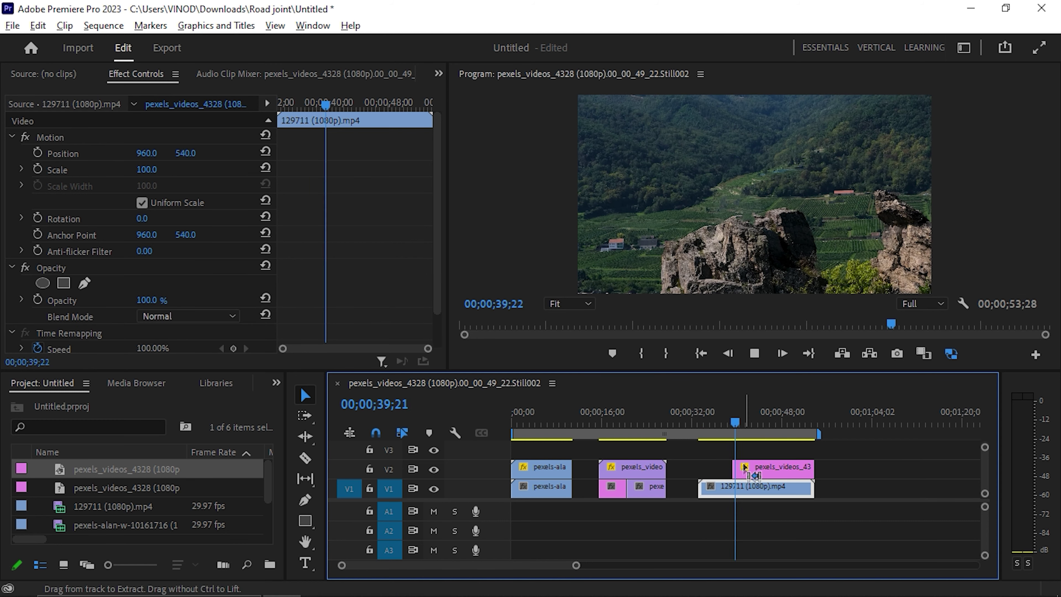
drag(744, 466, 700, 467)
click(703, 423)
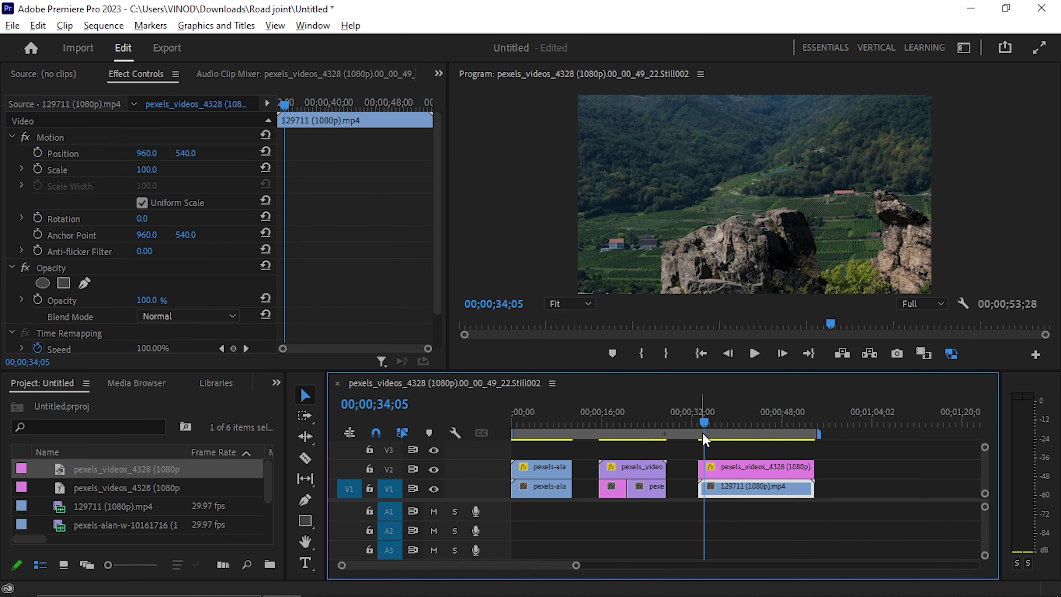